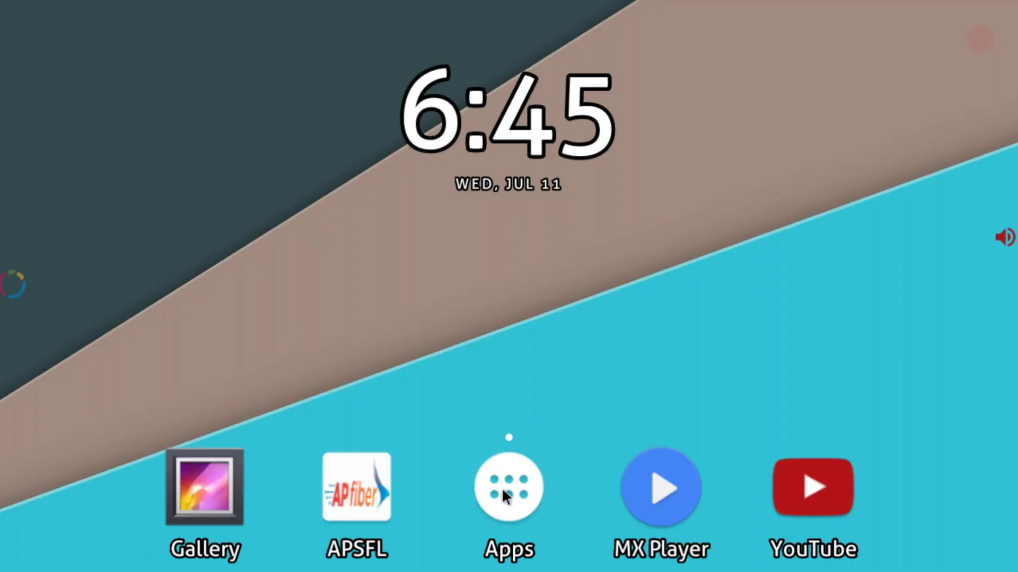
Launch UC Browser from the second page of the installed apps list.
{"action": "left_click", "coordinate": [504, 488]}
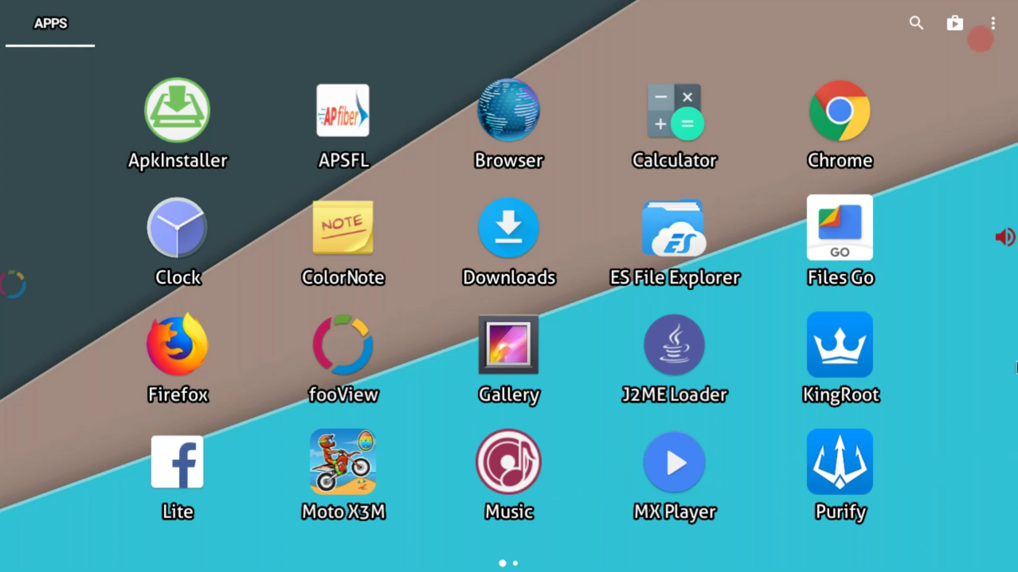
{"action": "left_click_drag", "start_coordinate": [986, 379], "coordinate": [339, 477]}
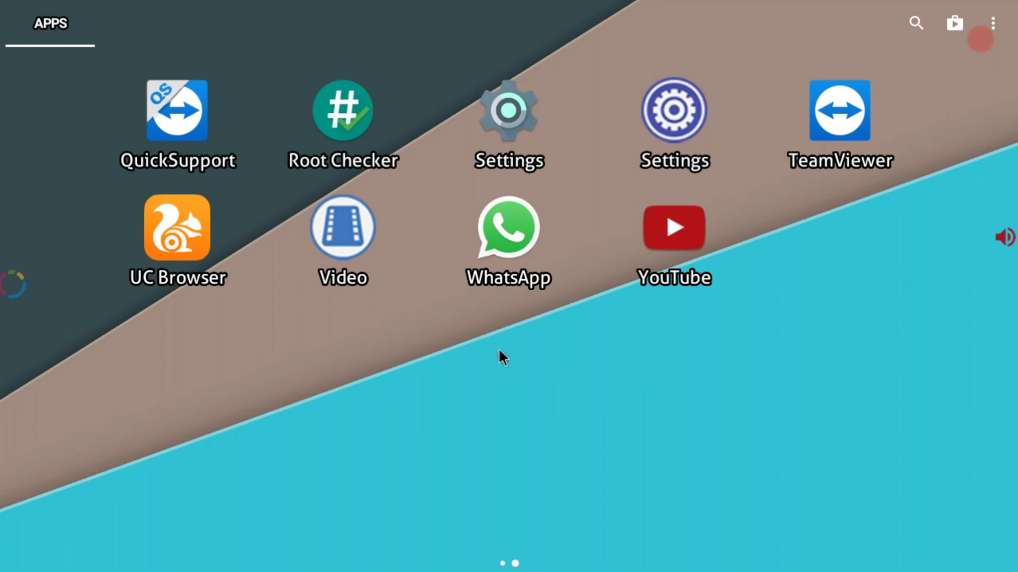
{"action": "left_click", "coordinate": [140, 239]}
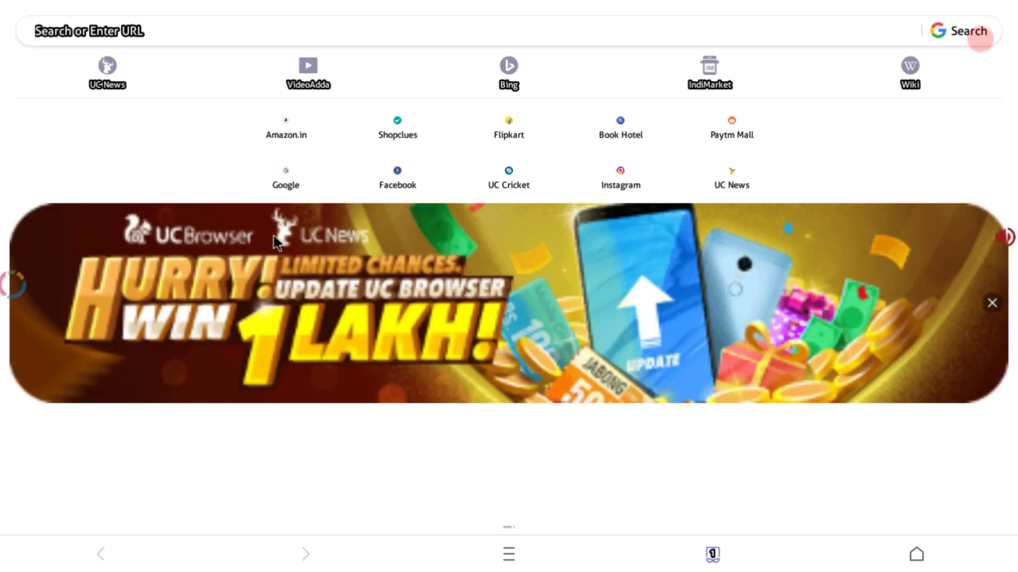
Search the web for "snowball apk pure".
{"action": "left_click", "coordinate": [447, 28]}
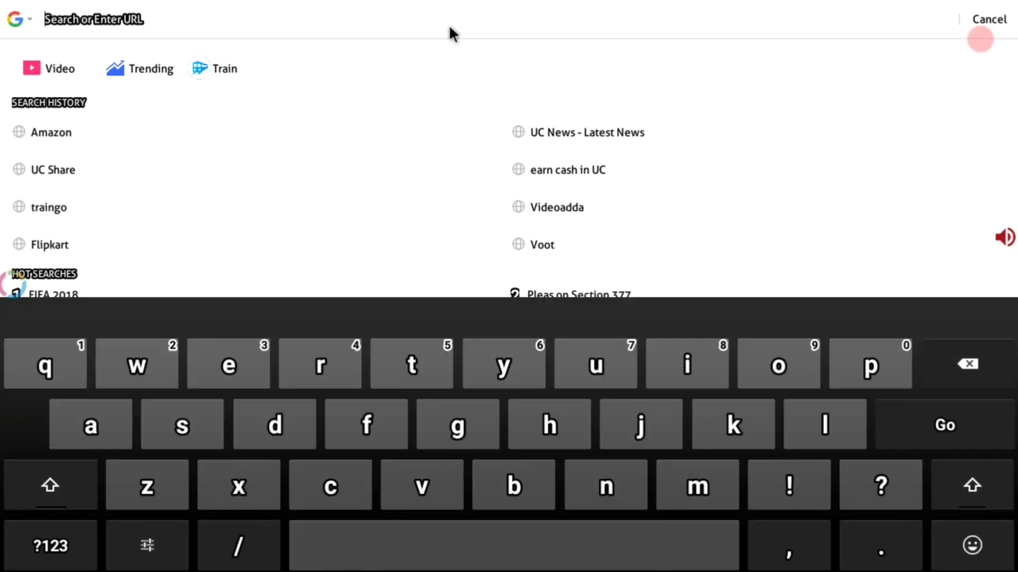
{"action": "type", "text": "s"}
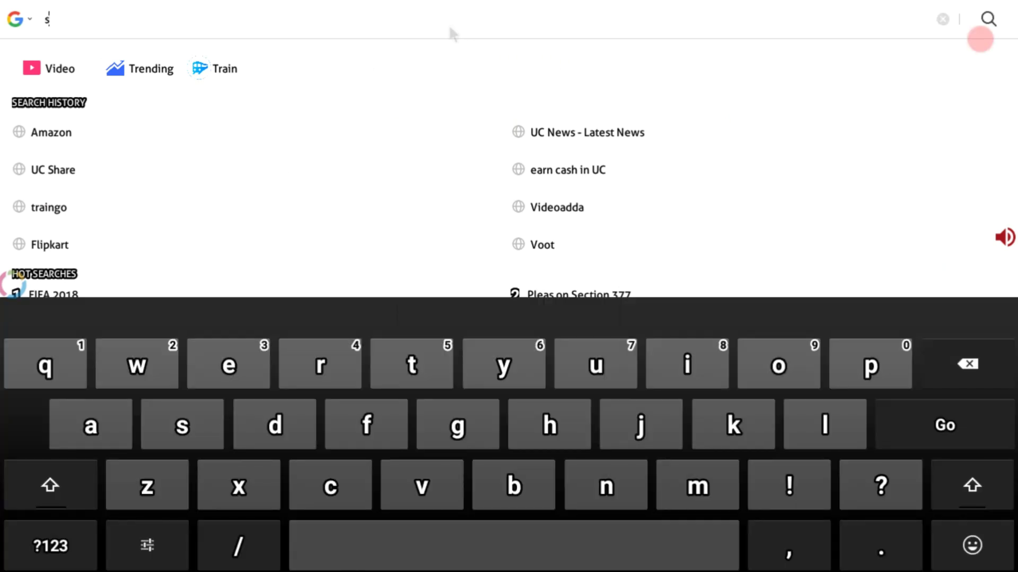
{"action": "type", "text": "now"}
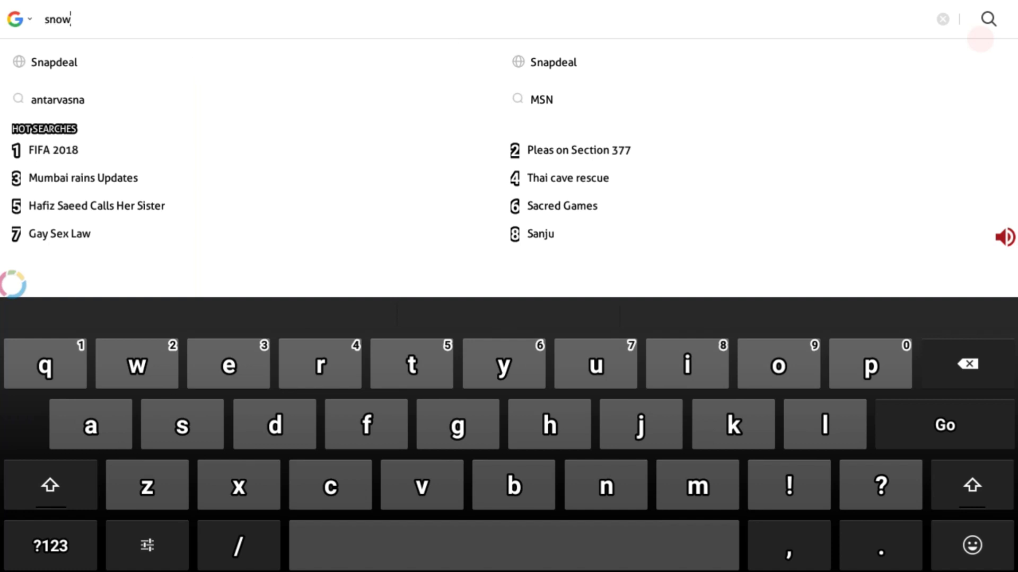
{"action": "type", "text": "bal"}
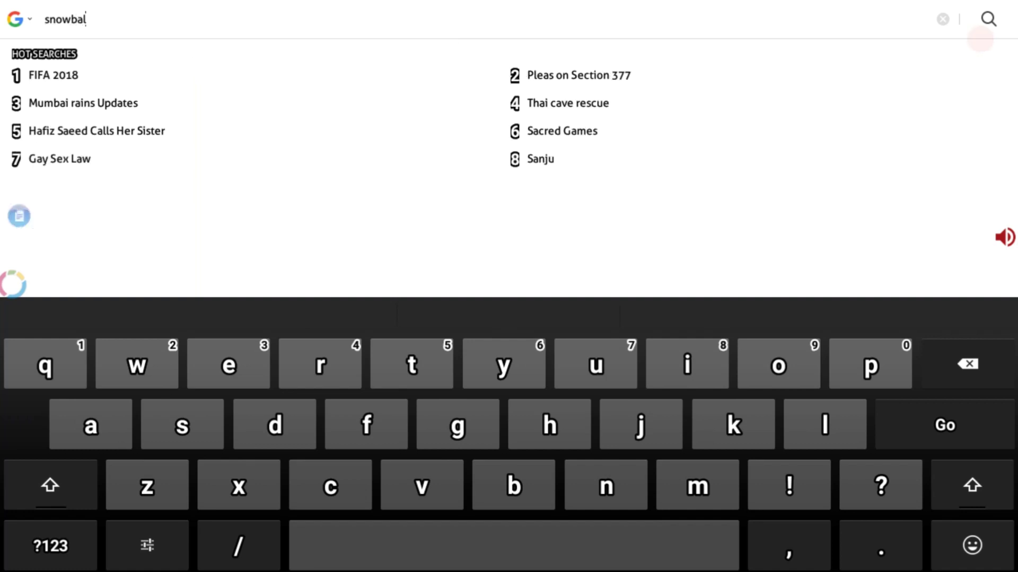
{"action": "type", "text": "l apk pure"}
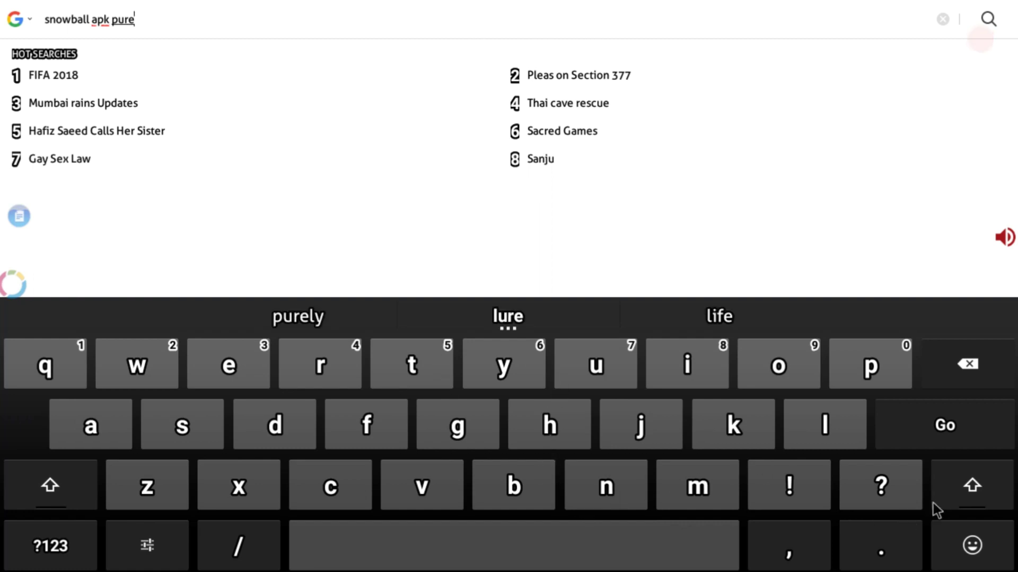
{"action": "left_click", "coordinate": [937, 412]}
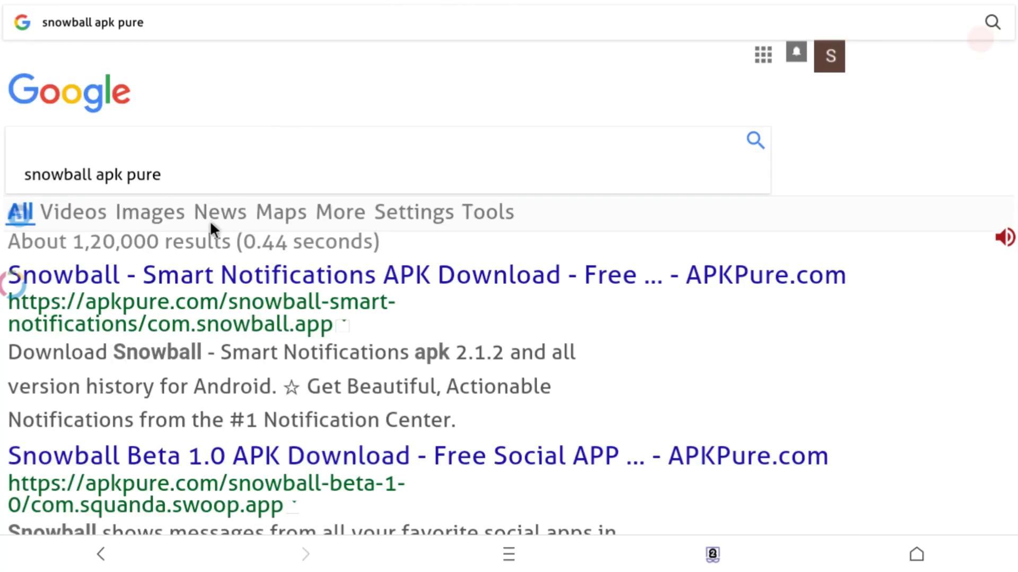
Open the APKPure search result for Snowball - Smart Notifications and bring its APK download link into view.
{"action": "left_click", "coordinate": [276, 274]}
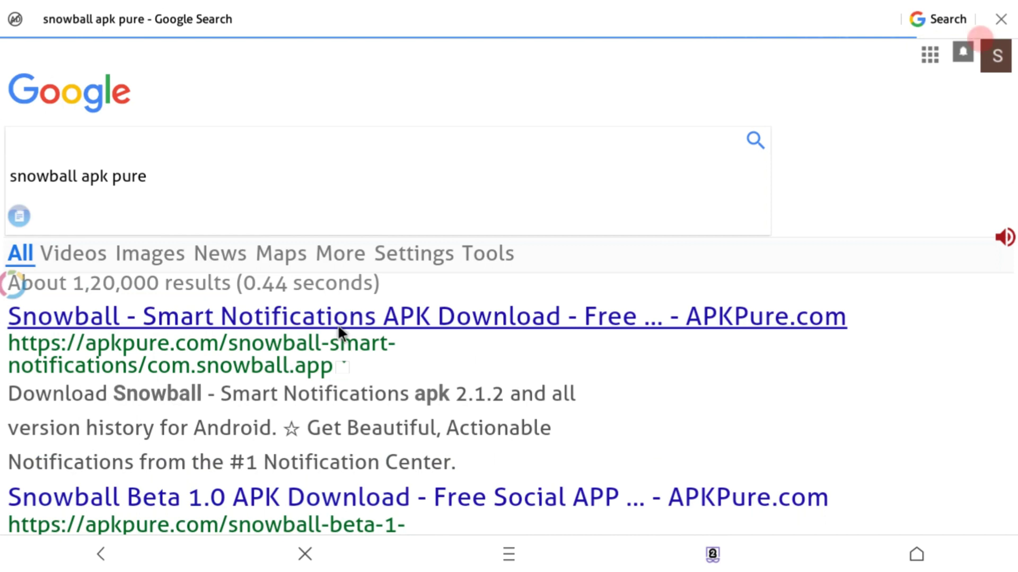
{"action": "scroll", "coordinate": [391, 220], "scroll_direction": "down", "scroll_amount": 2}
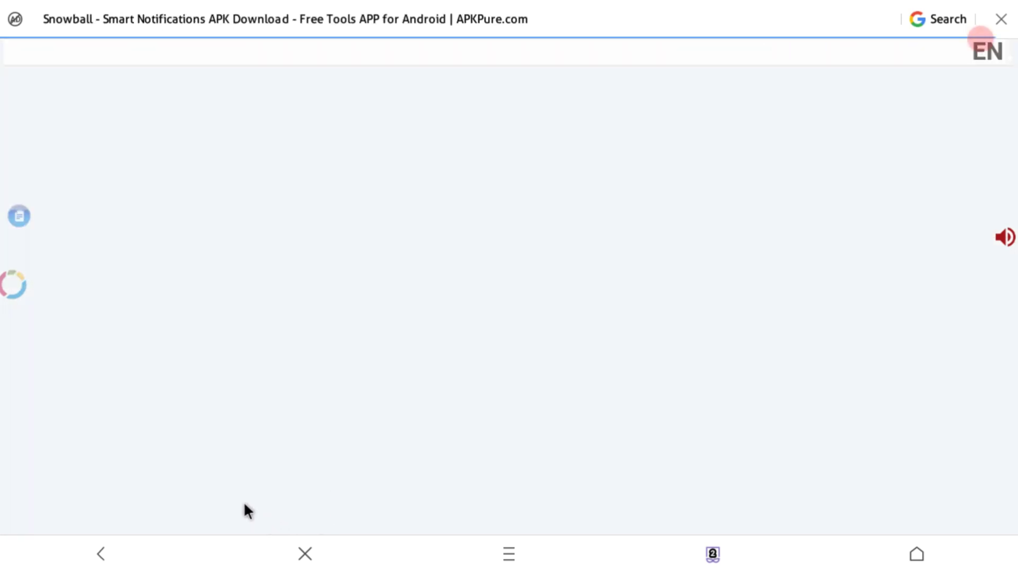
{"action": "scroll", "coordinate": [243, 478], "scroll_direction": "down", "scroll_amount": 3}
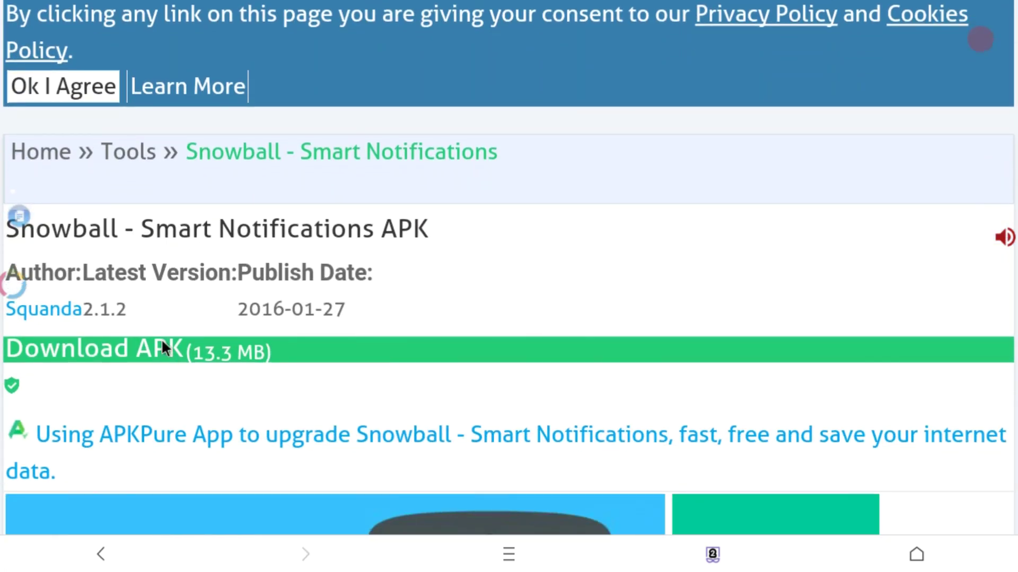
Start the 13.3 MB Snowball - Smart Notifications APK download, retrying the request until the download page loads.
{"action": "left_click", "coordinate": [167, 354]}
{"action": "key", "text": "Escape"}
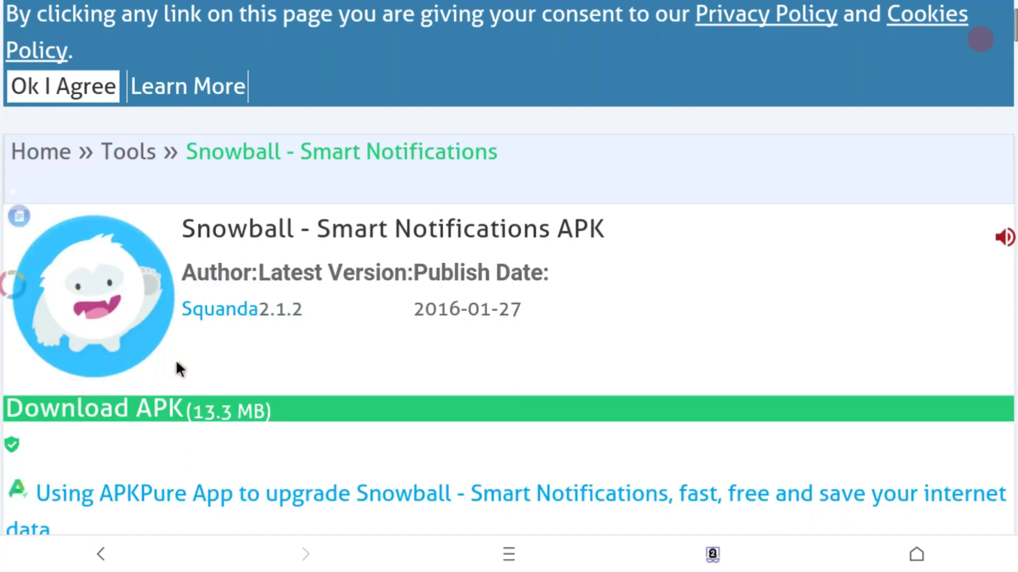
{"action": "left_click", "coordinate": [151, 404]}
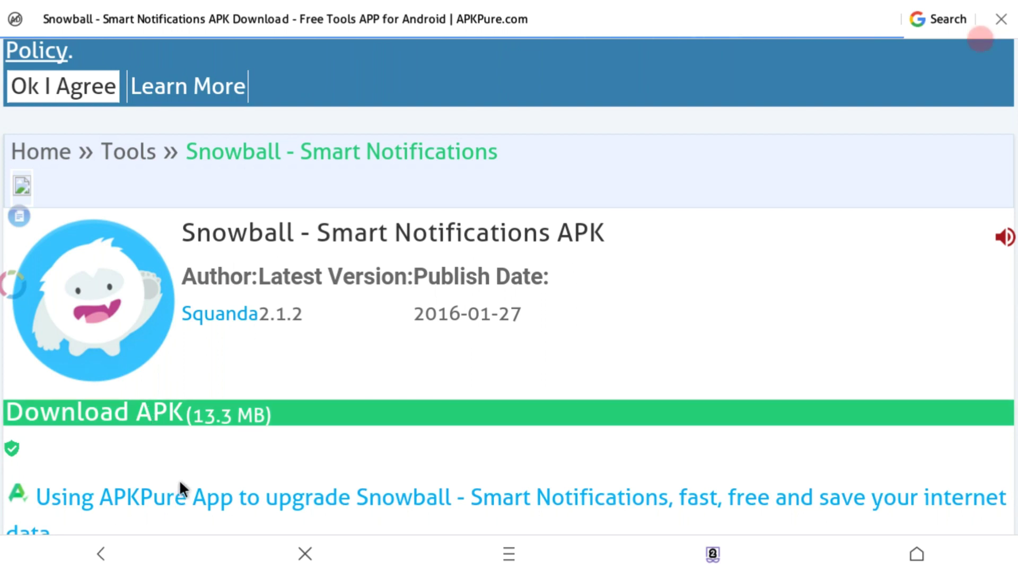
{"action": "left_click_drag", "start_coordinate": [332, 465], "coordinate": [345, 377]}
{"action": "left_click_drag", "start_coordinate": [340, 455], "coordinate": [344, 344]}
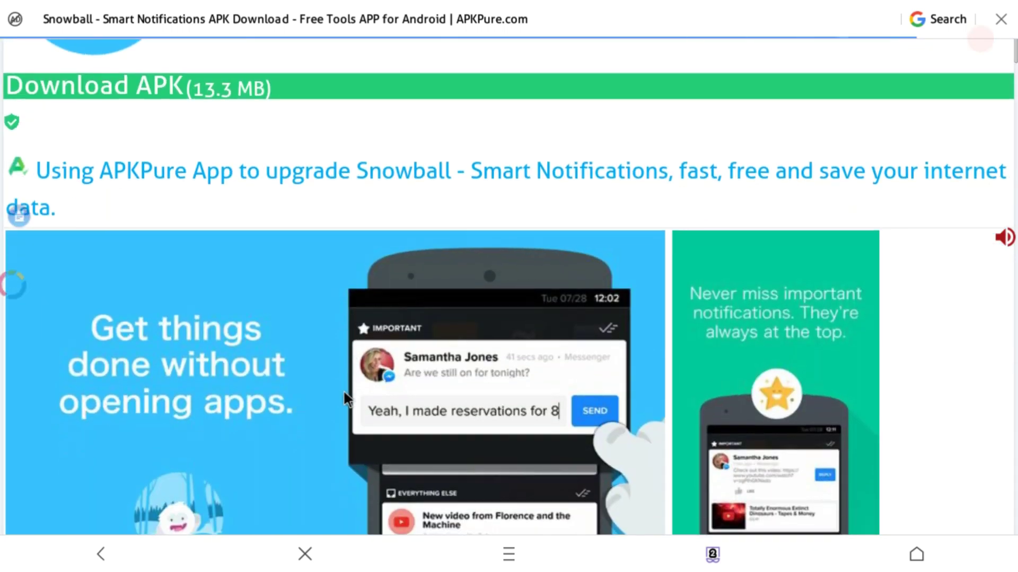
{"action": "left_click_drag", "start_coordinate": [342, 389], "coordinate": [354, 440]}
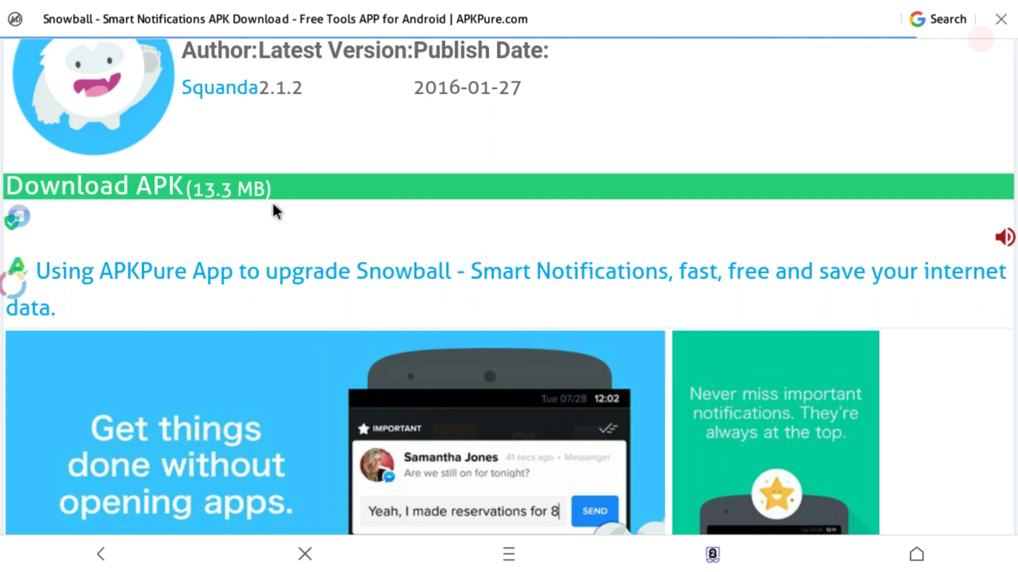
{"action": "left_click_drag", "start_coordinate": [273, 205], "coordinate": [291, 311]}
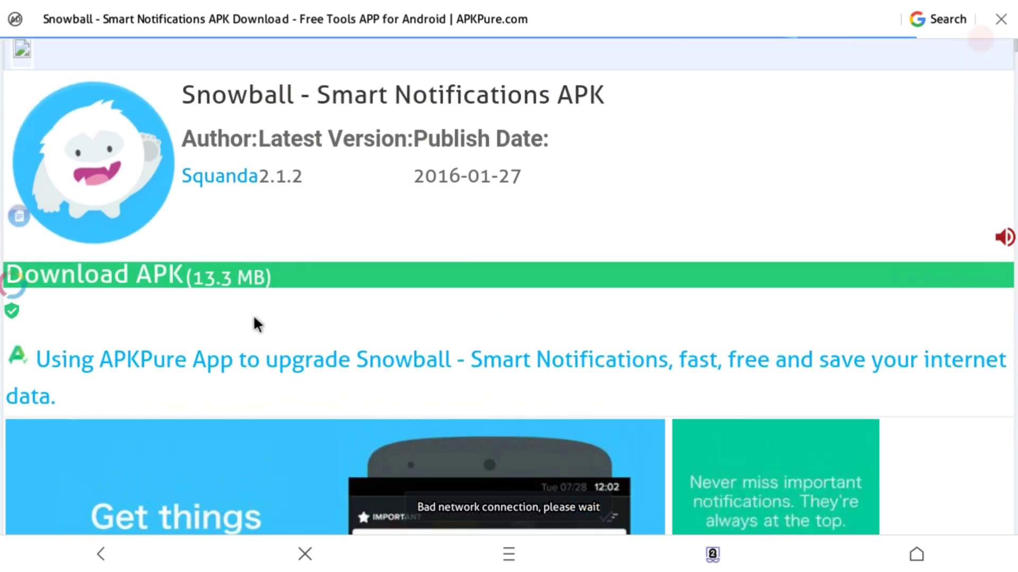
{"action": "left_click", "coordinate": [151, 267]}
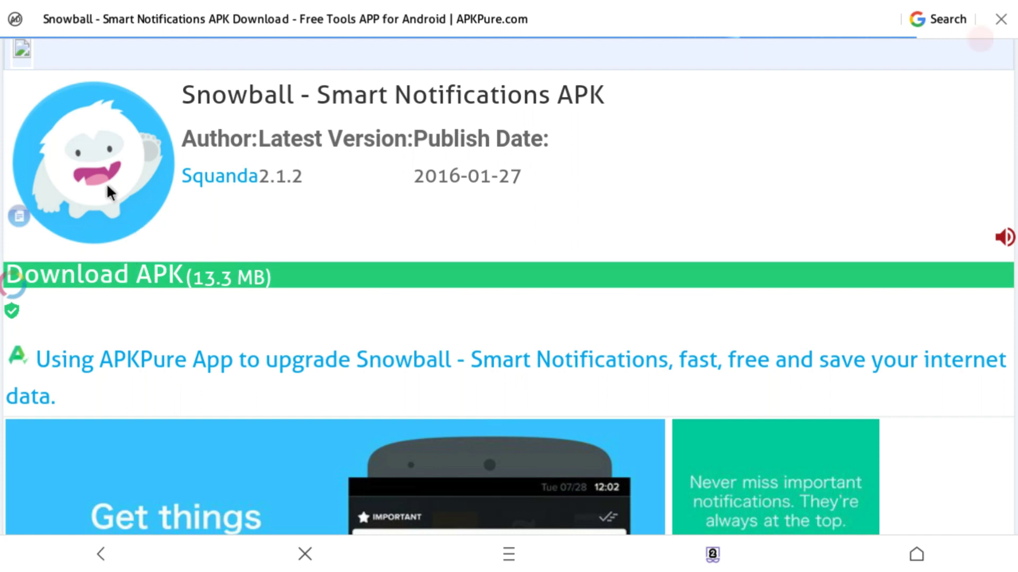
{"action": "left_click_drag", "start_coordinate": [220, 314], "coordinate": [209, 258]}
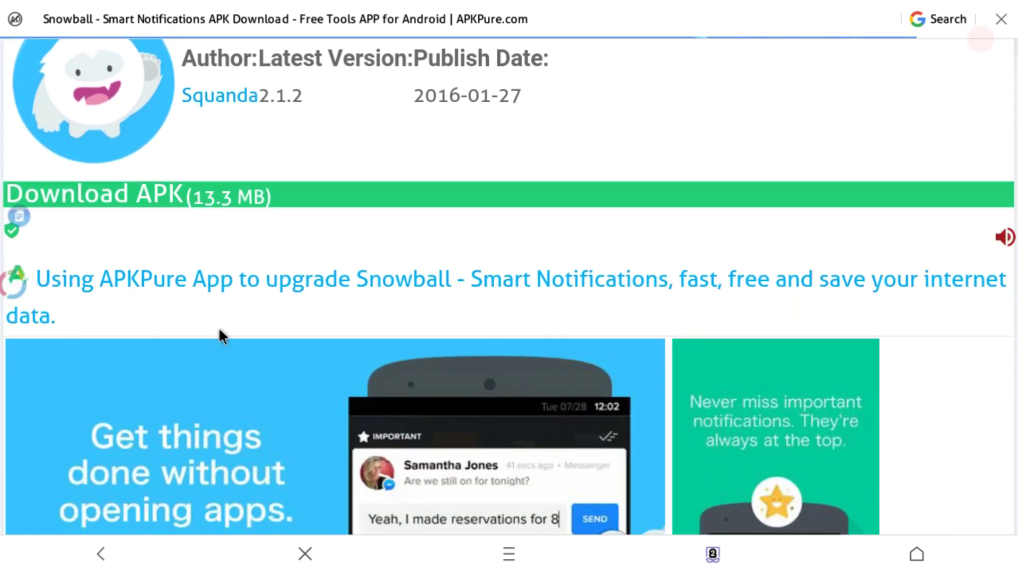
{"action": "left_click_drag", "start_coordinate": [226, 347], "coordinate": [226, 272]}
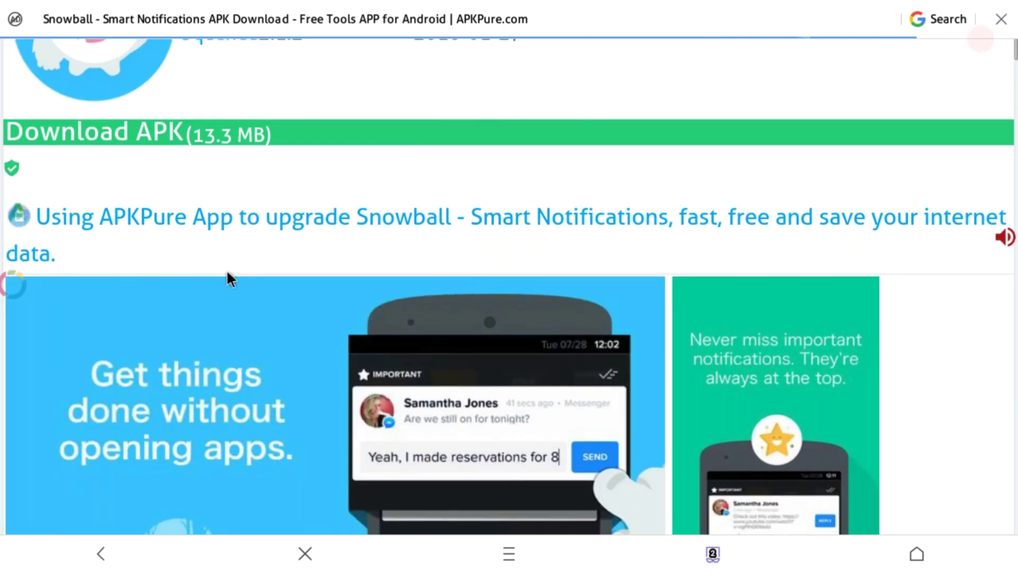
{"action": "left_click_drag", "start_coordinate": [253, 304], "coordinate": [294, 387]}
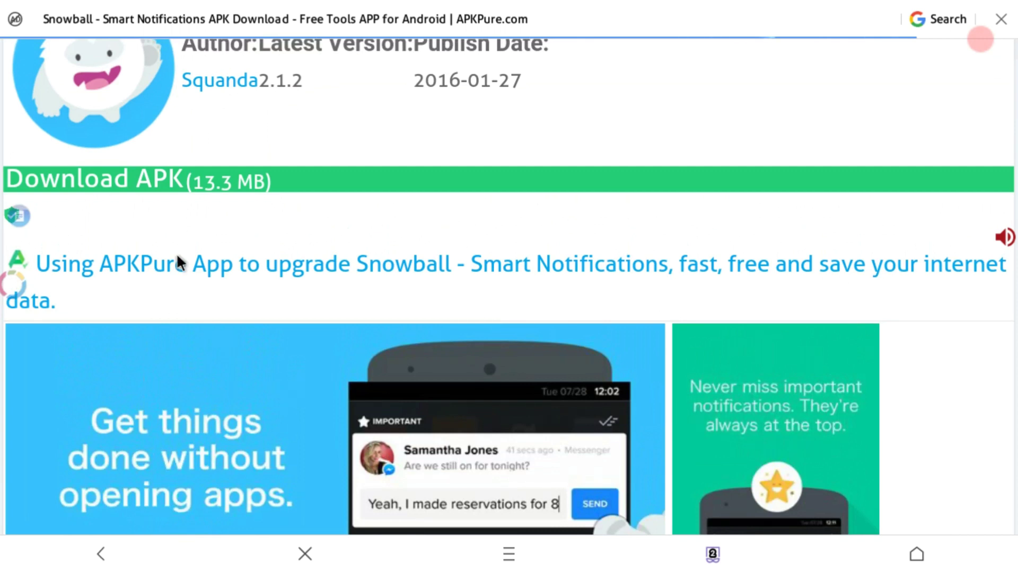
{"action": "left_click_drag", "start_coordinate": [175, 284], "coordinate": [216, 409]}
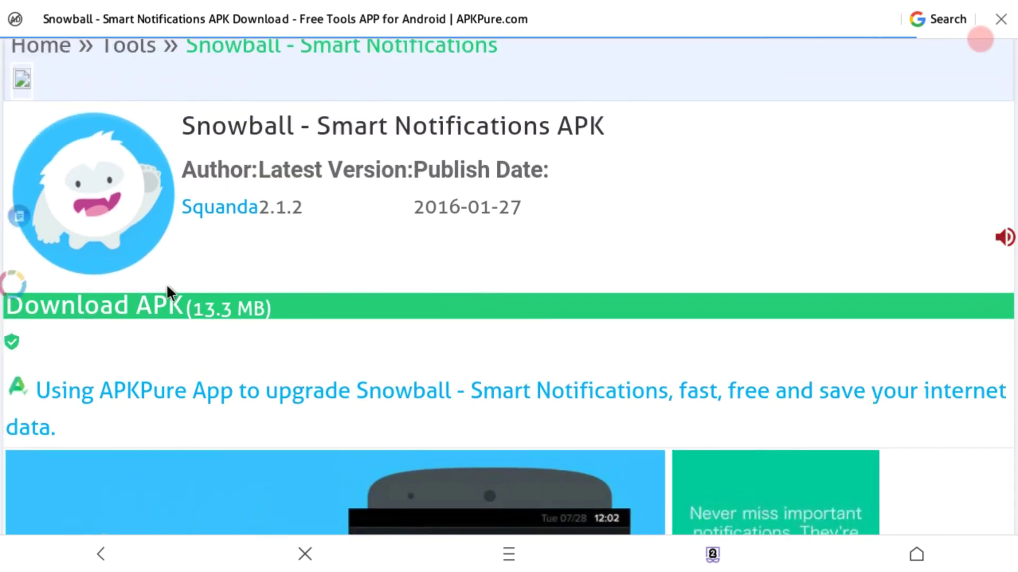
{"action": "left_click", "coordinate": [130, 295]}
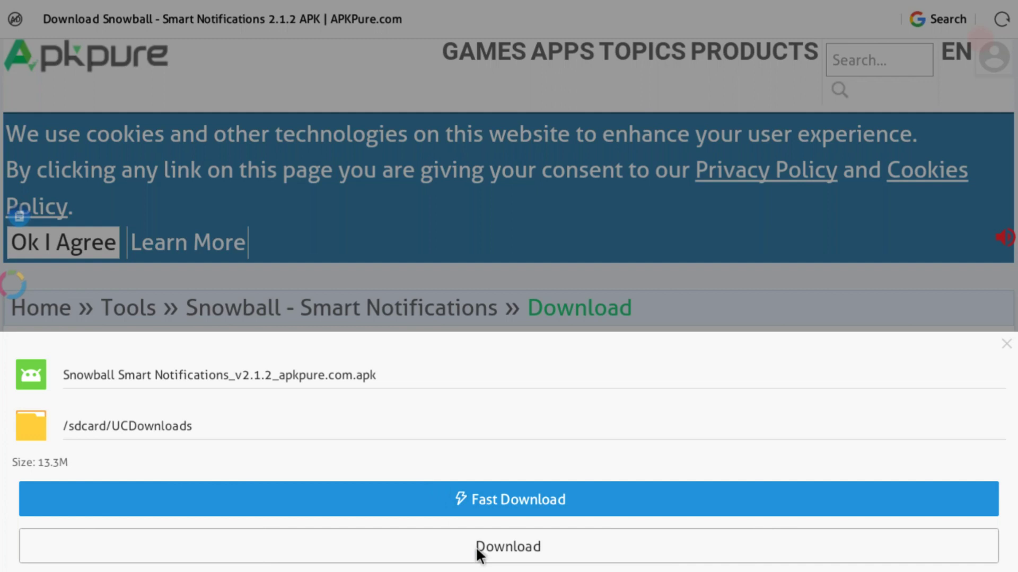
Open the browser's list of downloads.
{"action": "left_click", "coordinate": [485, 548]}
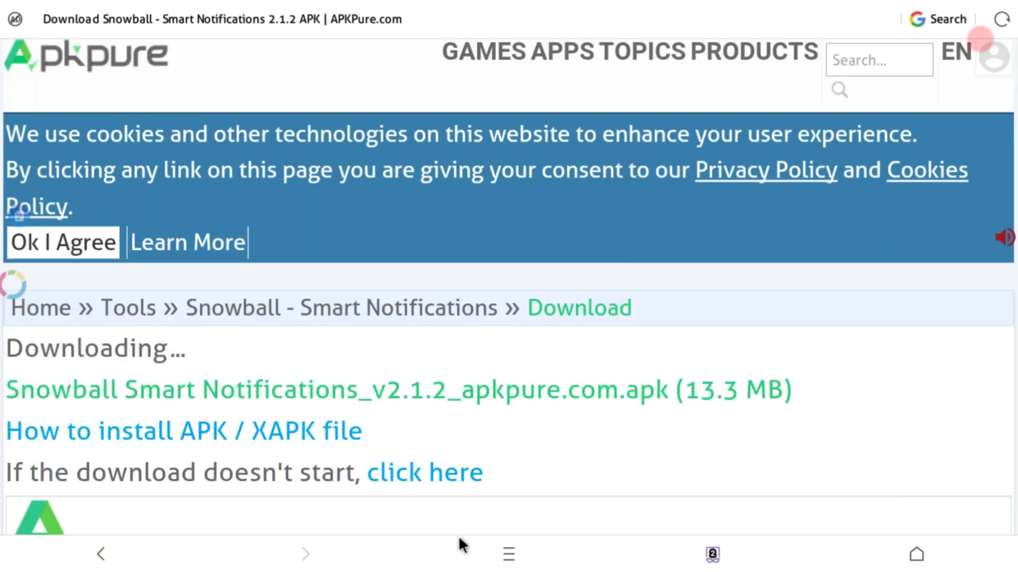
{"action": "left_click", "coordinate": [509, 553]}
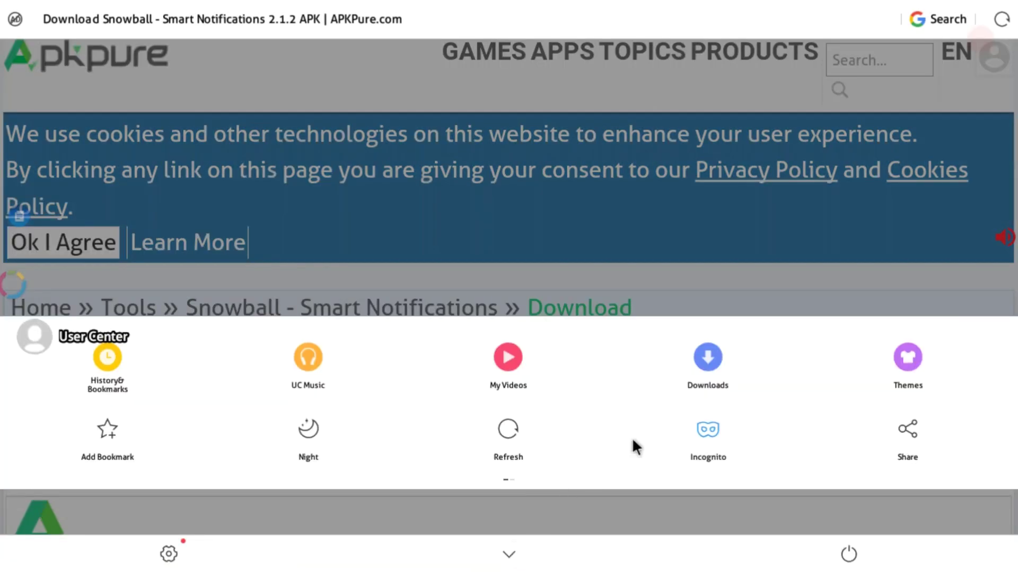
{"action": "left_click", "coordinate": [710, 367]}
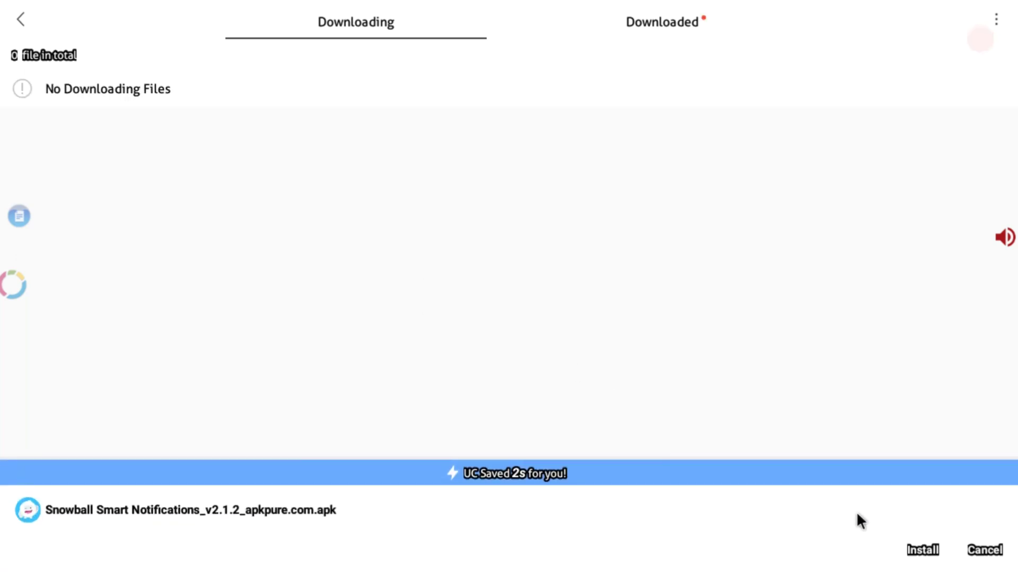
Install the downloaded Snowball Smart Notifications_v2.1.2_apkpure.com.apk, accepting its requested permissions.
{"action": "left_click", "coordinate": [920, 549]}
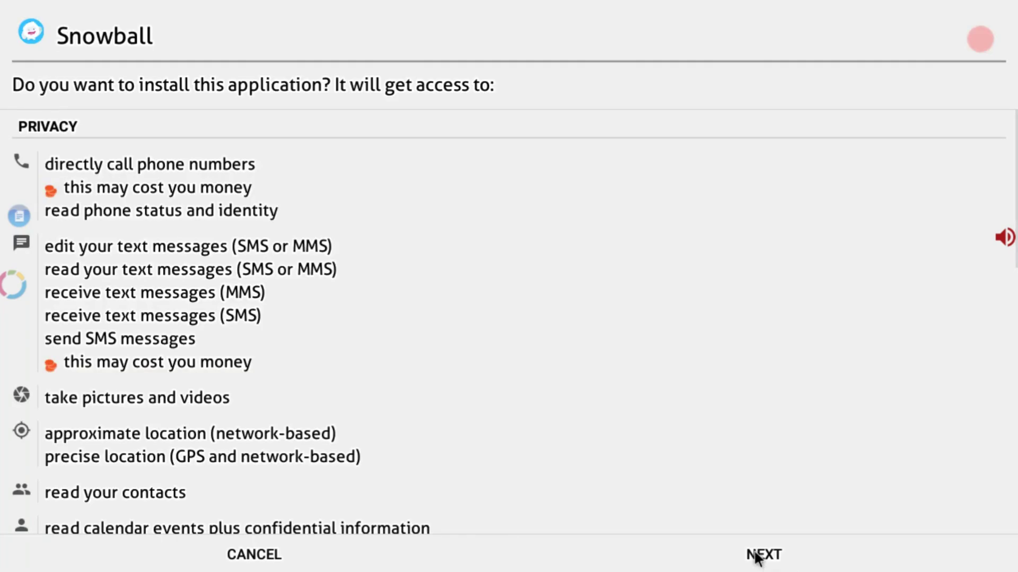
{"action": "left_click", "coordinate": [761, 557]}
{"action": "left_click", "coordinate": [755, 558]}
{"action": "left_click", "coordinate": [752, 557]}
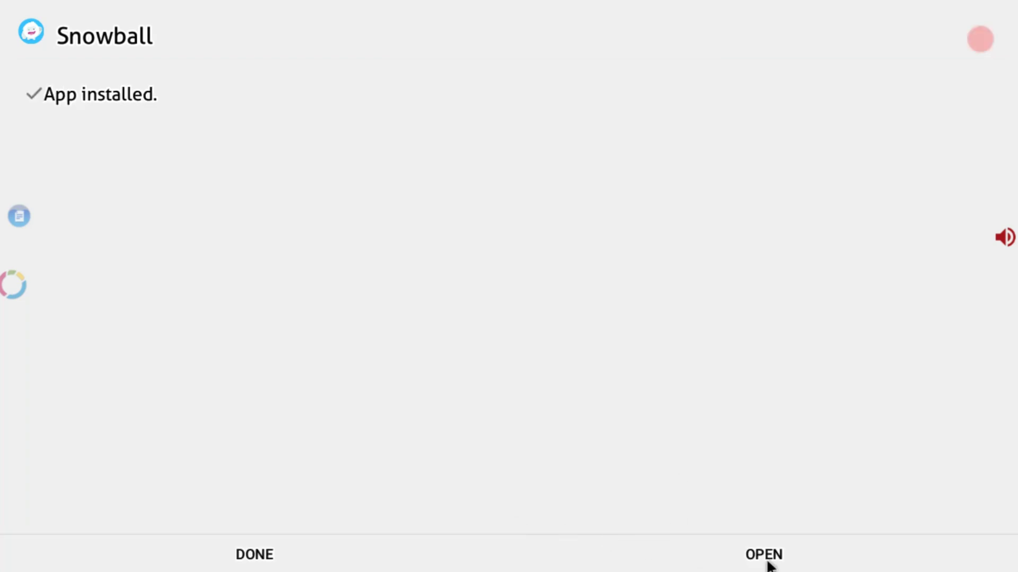
Leave the installer, return to the home screen and launch Snowball.
{"action": "left_click", "coordinate": [777, 565]}
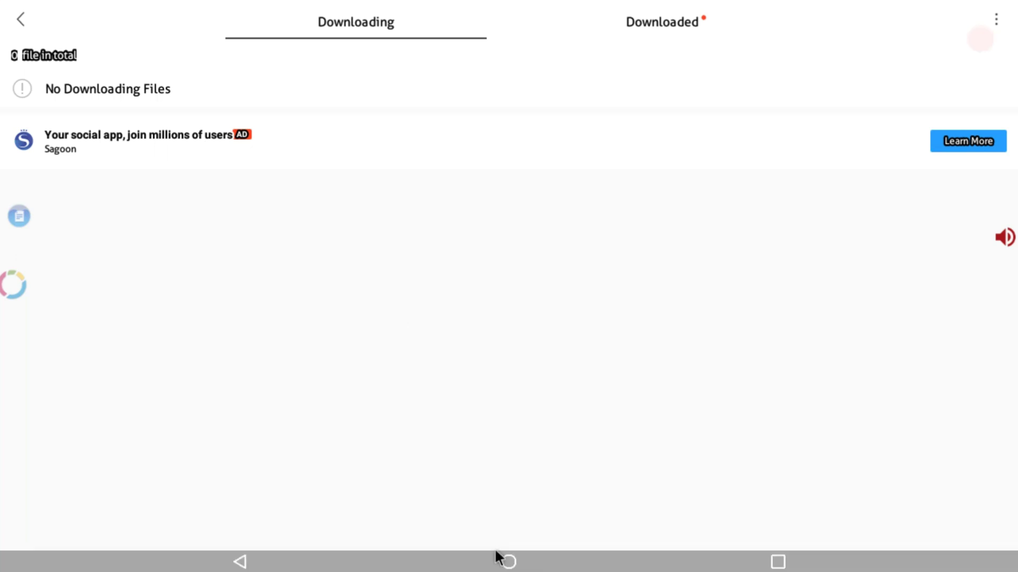
{"action": "left_click", "coordinate": [497, 553]}
{"action": "left_click", "coordinate": [495, 551]}
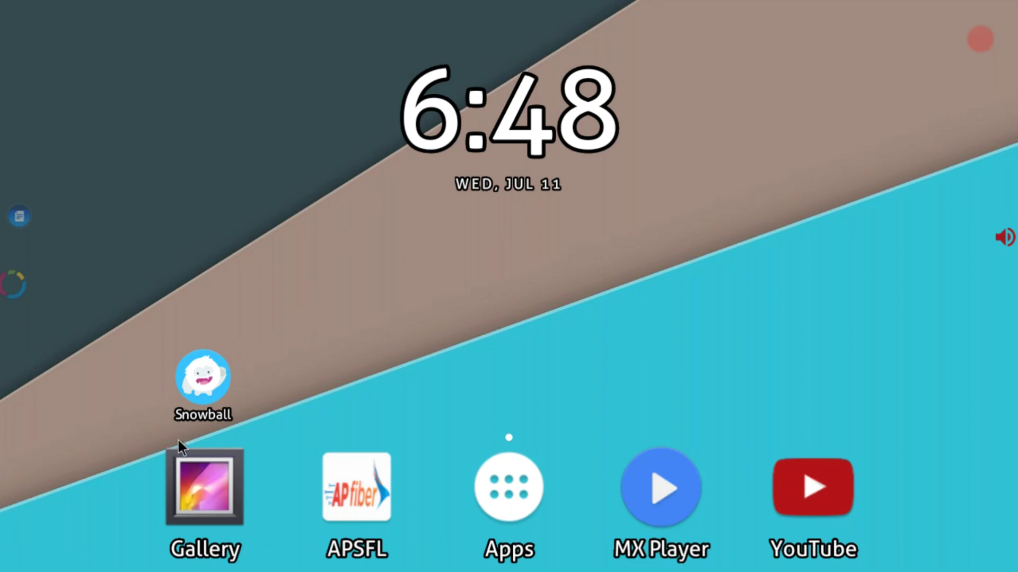
{"action": "left_click", "coordinate": [227, 394]}
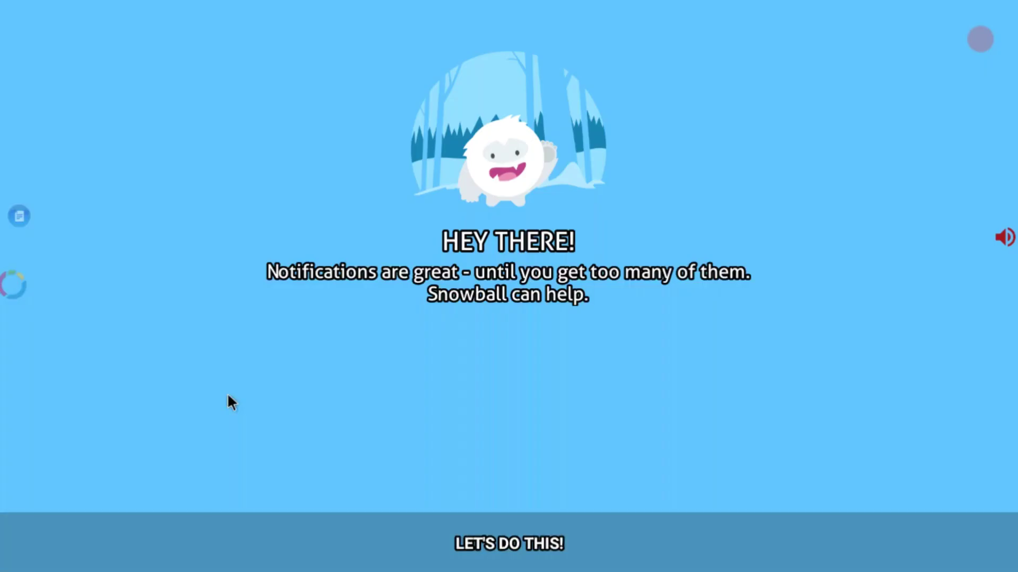
Start Snowball's introduction and advance through its tutorial pages to the final one.
{"action": "left_click", "coordinate": [421, 538]}
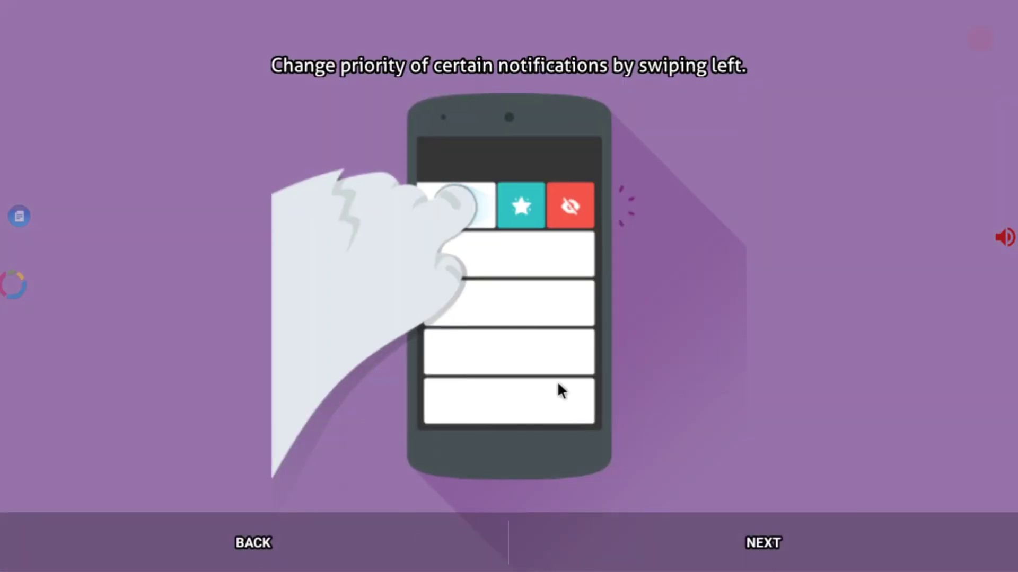
{"action": "left_click", "coordinate": [651, 531]}
{"action": "left_click", "coordinate": [650, 528]}
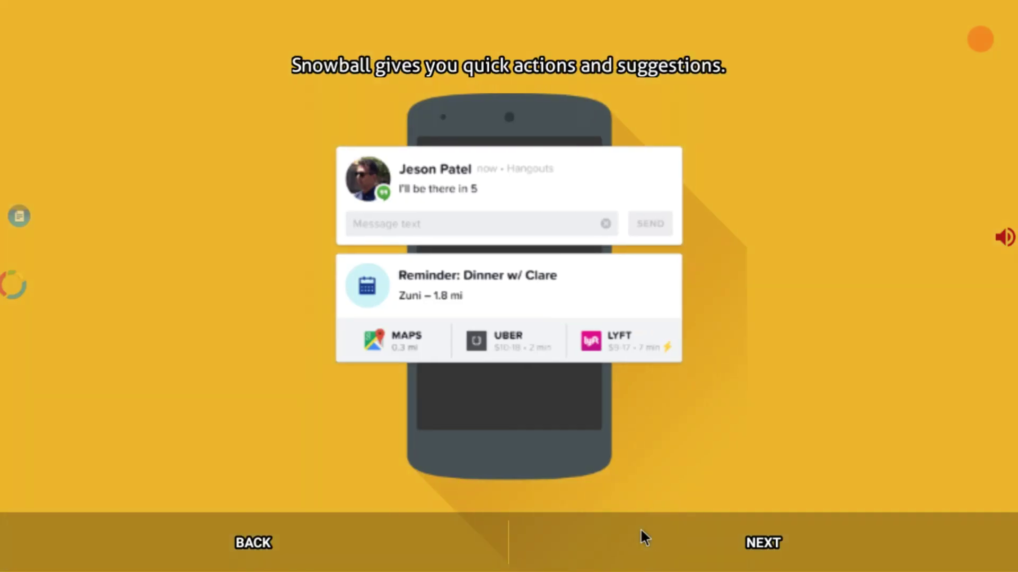
{"action": "left_click", "coordinate": [636, 529]}
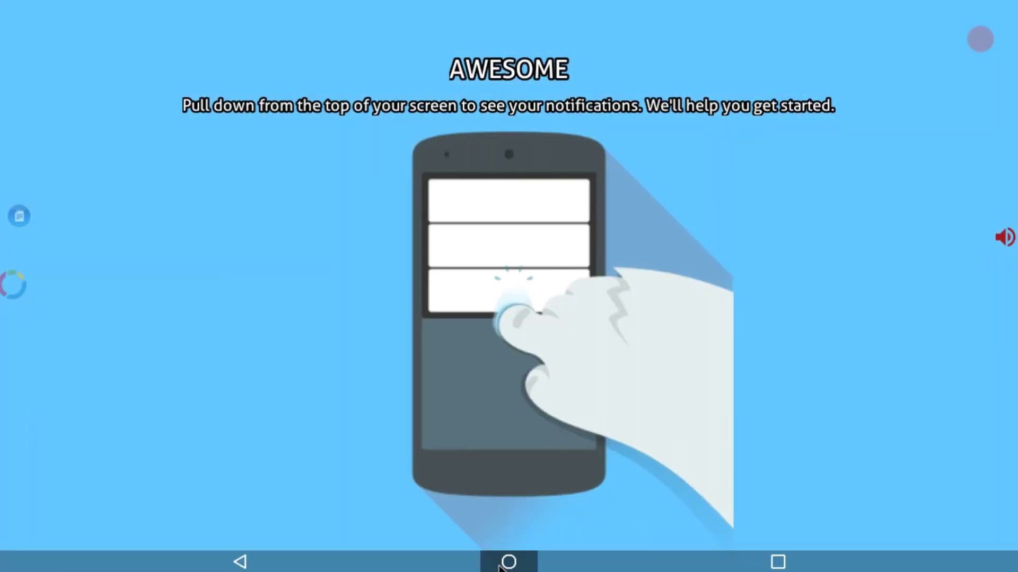
Return to the home screen, pull down the notification shade and open the Notification access settings.
{"action": "left_click", "coordinate": [503, 563]}
{"action": "left_click_drag", "start_coordinate": [628, 1], "coordinate": [605, 157]}
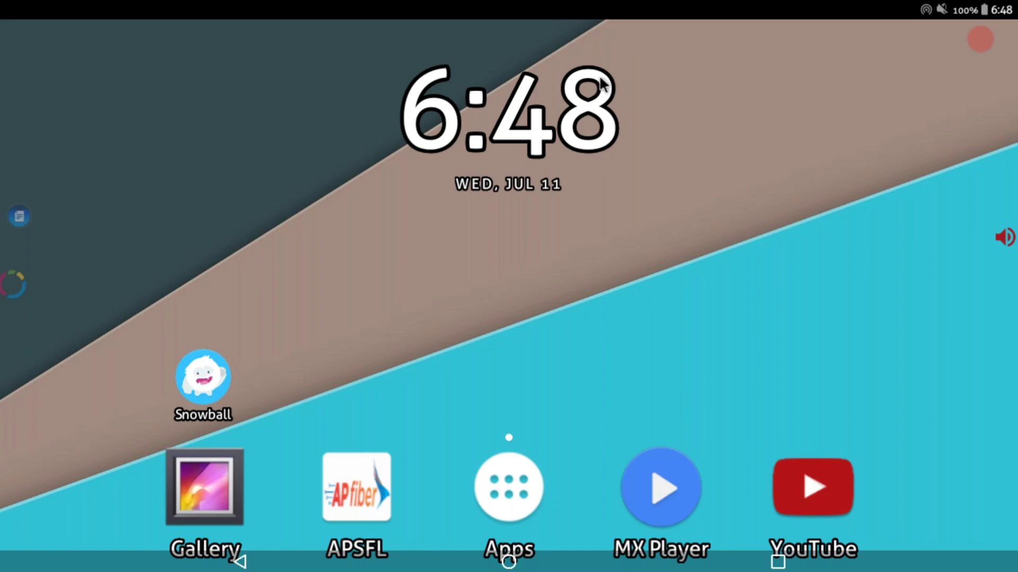
{"action": "left_click_drag", "start_coordinate": [602, 4], "coordinate": [447, 367]}
{"action": "left_click_drag", "start_coordinate": [501, 527], "coordinate": [562, 561]}
{"action": "left_click", "coordinate": [536, 459]}
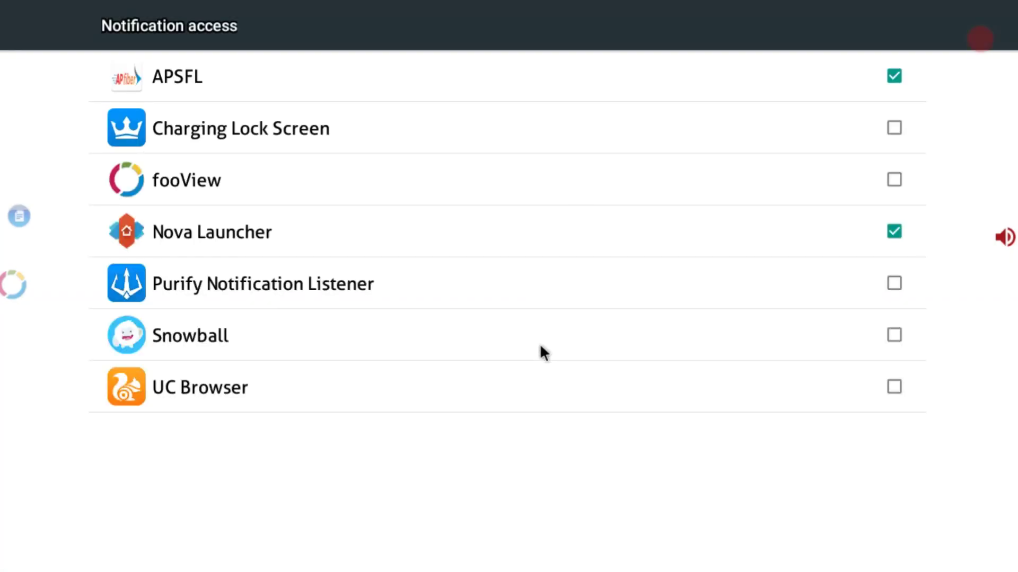
Enable notification access for Snowball and pull down its notification shade.
{"action": "left_click", "coordinate": [540, 326]}
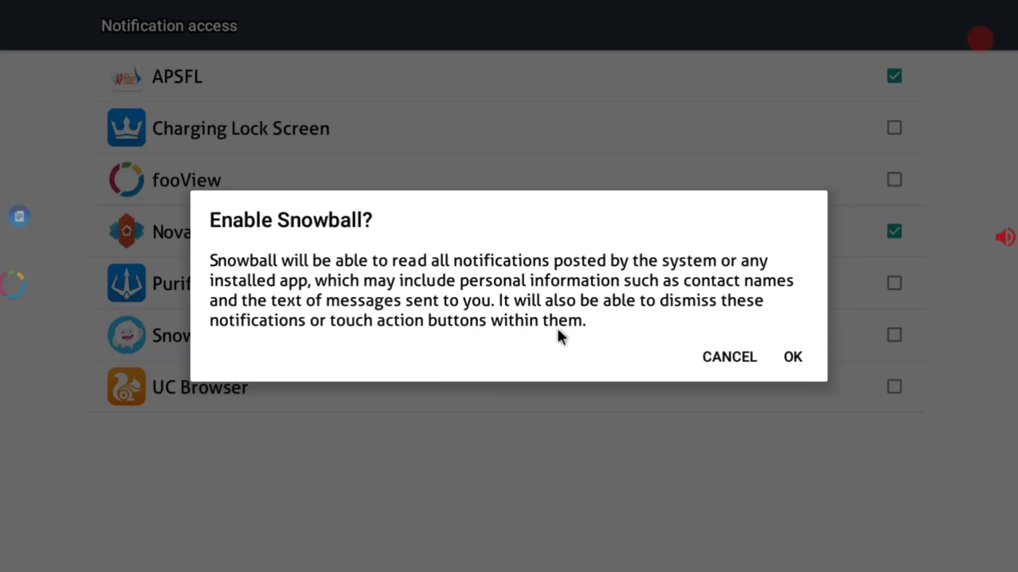
{"action": "left_click", "coordinate": [794, 356]}
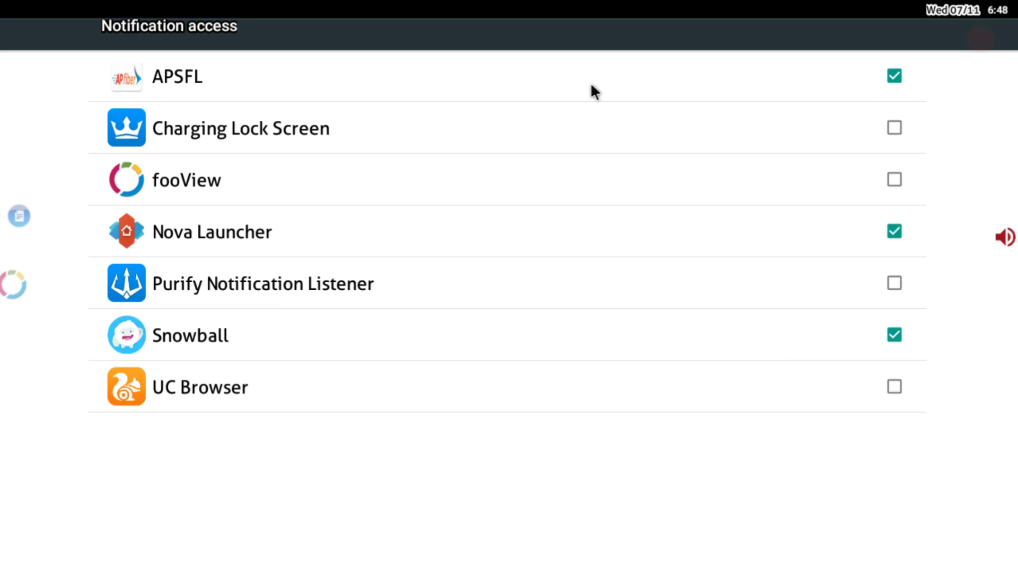
{"action": "left_click", "coordinate": [583, 4]}
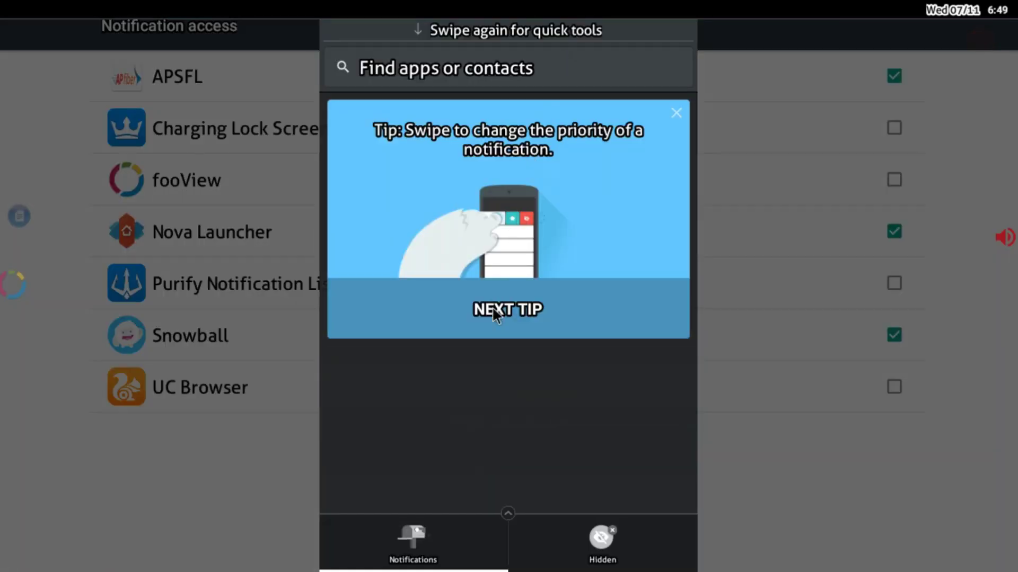
Page through Snowball's tips, and open System Settings from its quick tools.
{"action": "left_click", "coordinate": [493, 310]}
{"action": "left_click", "coordinate": [490, 310]}
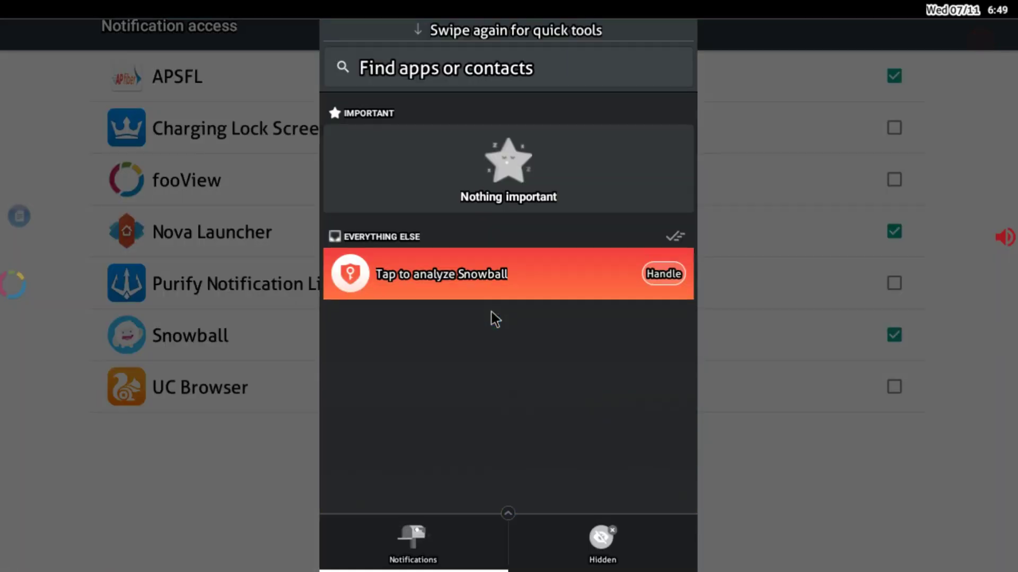
{"action": "left_click_drag", "start_coordinate": [536, 203], "coordinate": [538, 316]}
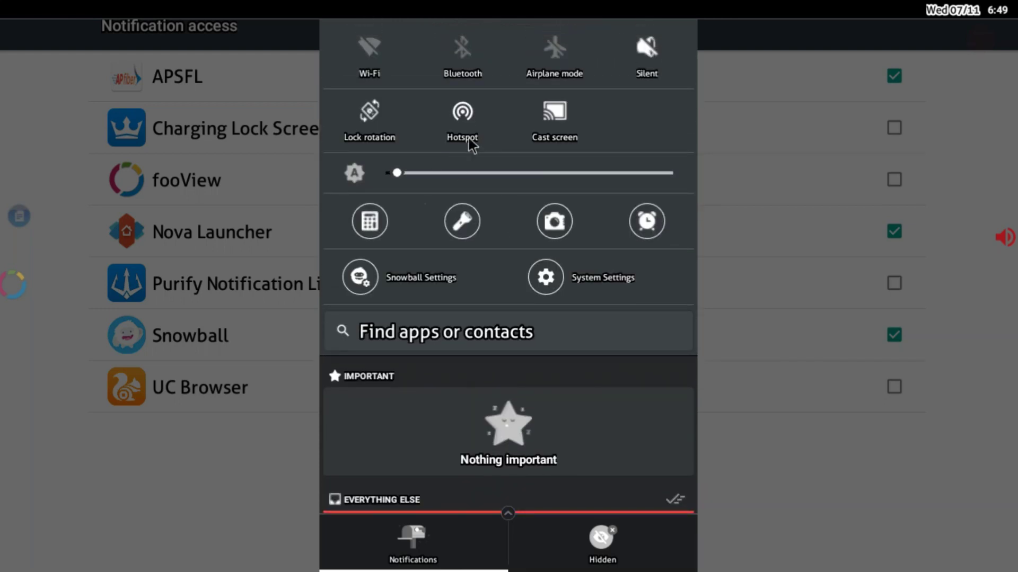
{"action": "left_click", "coordinate": [555, 283]}
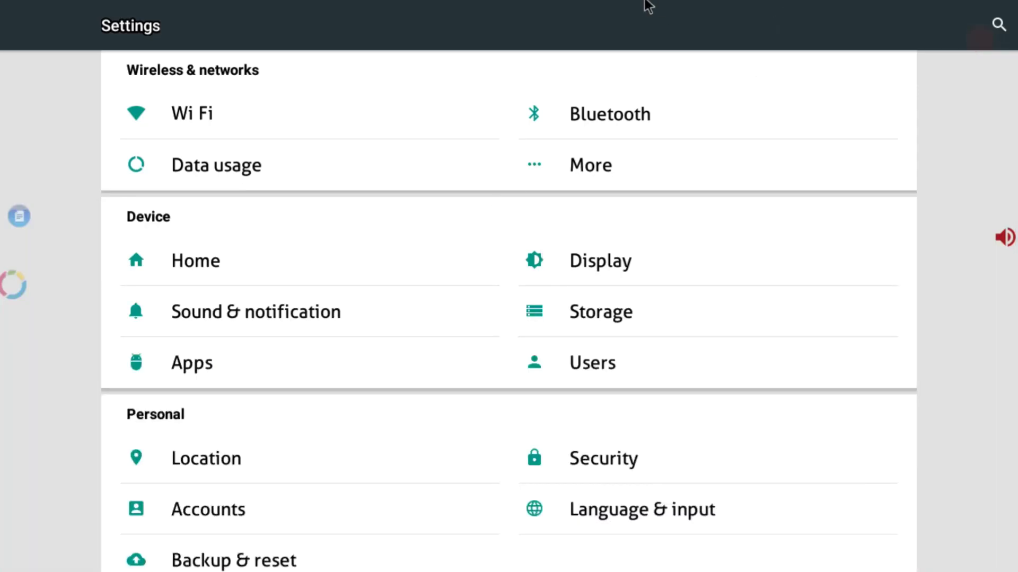
Pull down the Snowball shade over Settings, view the hidden notifications and return to the Notifications list.
{"action": "left_click_drag", "start_coordinate": [663, 5], "coordinate": [602, 461]}
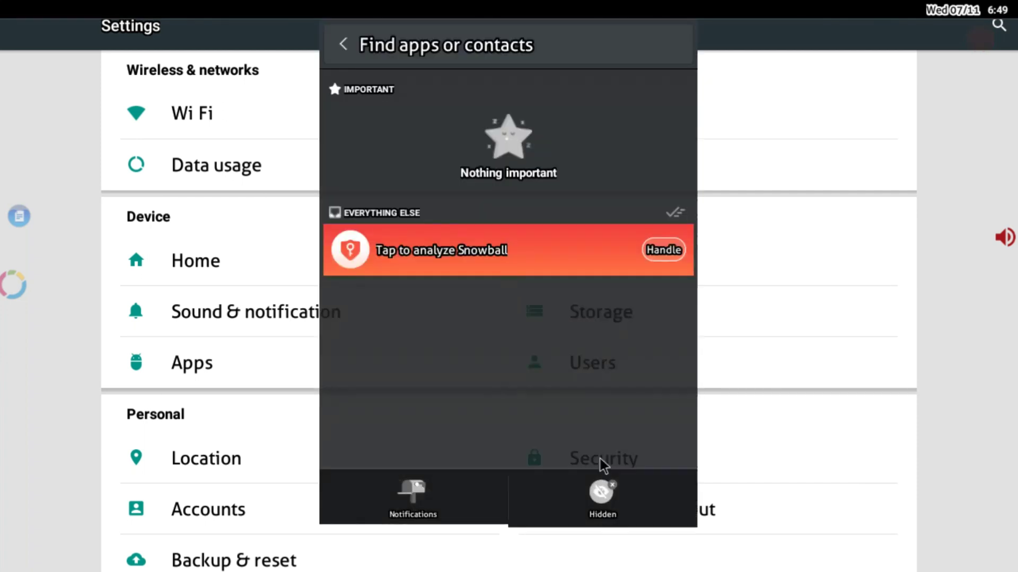
{"action": "left_click_drag", "start_coordinate": [593, 184], "coordinate": [669, 545]}
{"action": "left_click_drag", "start_coordinate": [619, 428], "coordinate": [589, 330]}
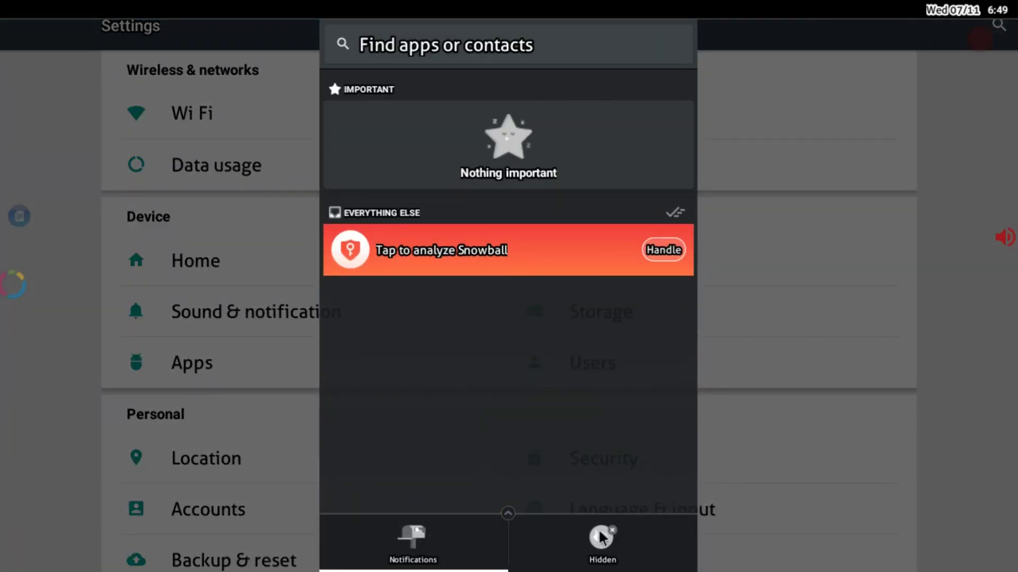
{"action": "left_click", "coordinate": [599, 538]}
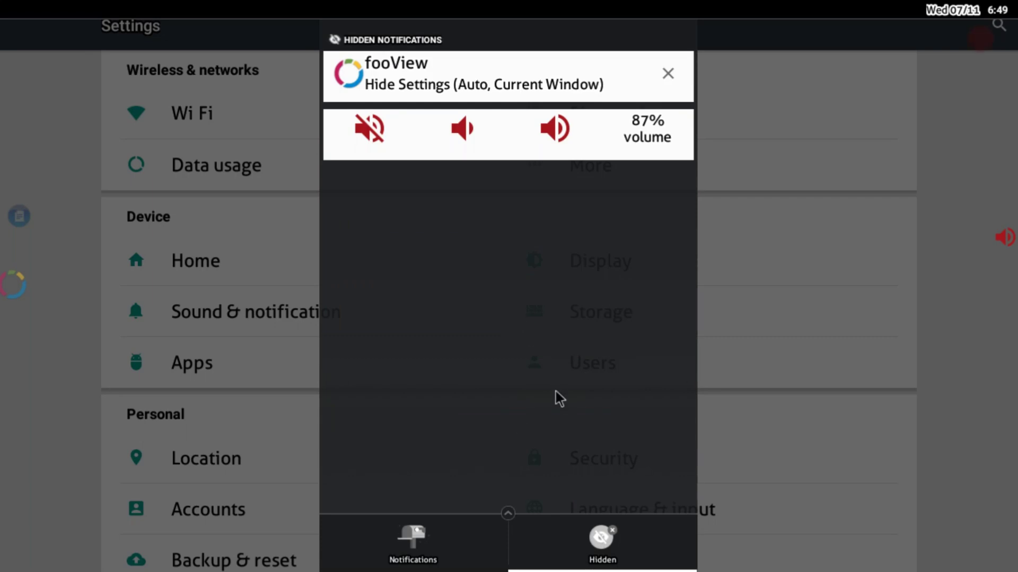
{"action": "left_click", "coordinate": [413, 533]}
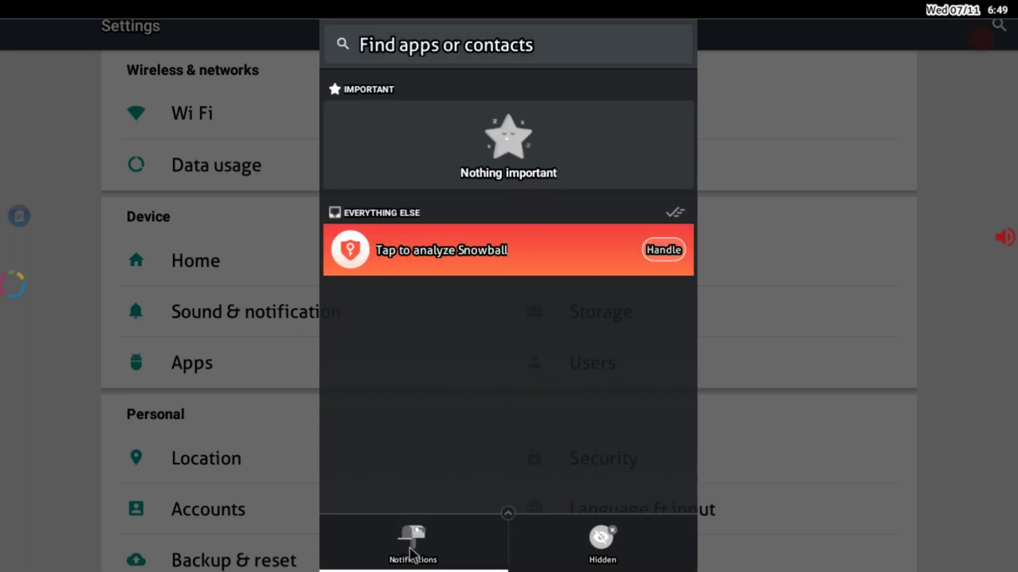
Expand Snowball's quick tools to view its toggles and shortcuts, and return to the home screen.
{"action": "left_click_drag", "start_coordinate": [491, 167], "coordinate": [565, 570]}
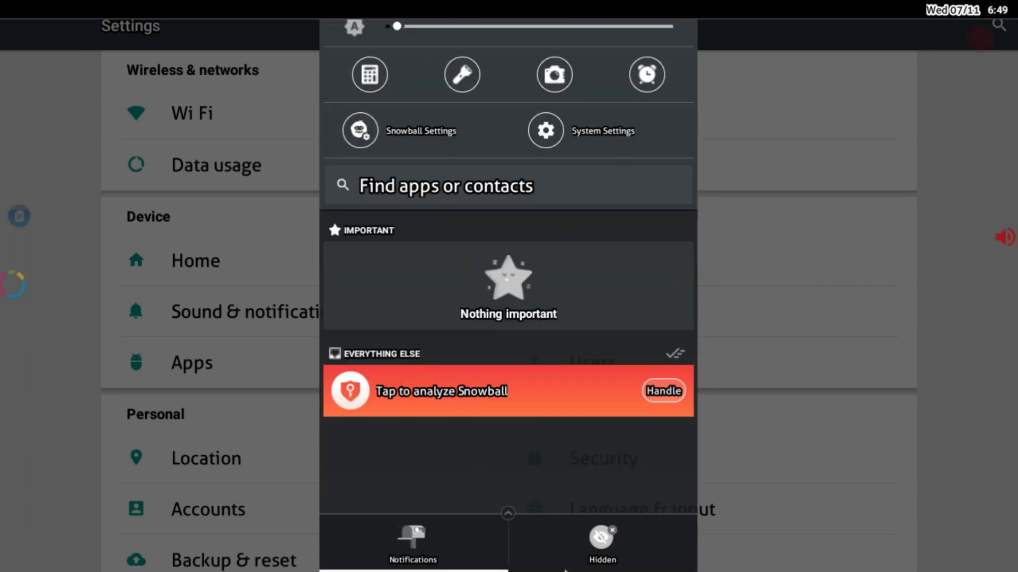
{"action": "left_click_drag", "start_coordinate": [520, 113], "coordinate": [533, 558]}
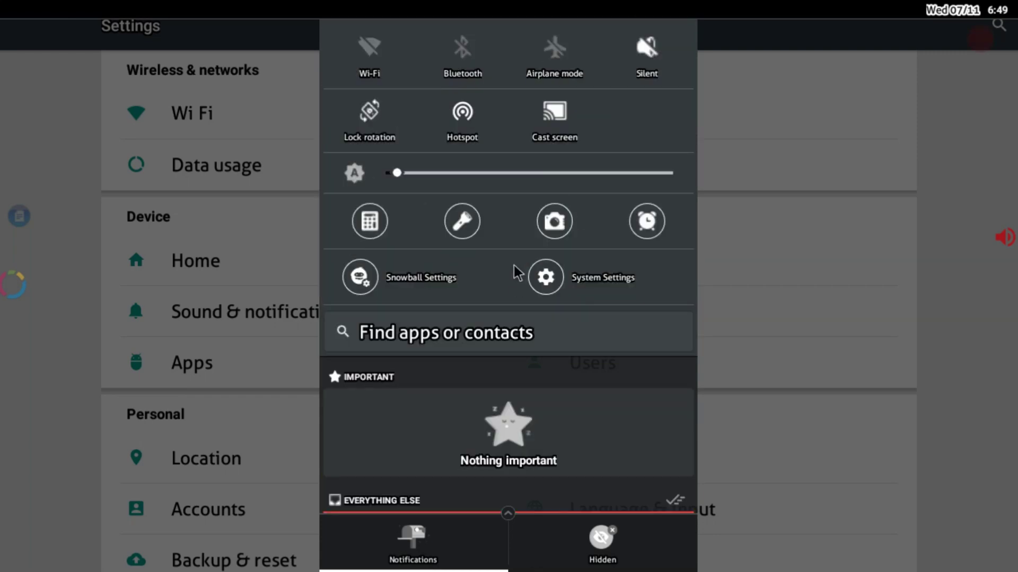
{"action": "left_click_drag", "start_coordinate": [543, 379], "coordinate": [558, 341]}
{"action": "mouse_move", "coordinate": [486, 571]}
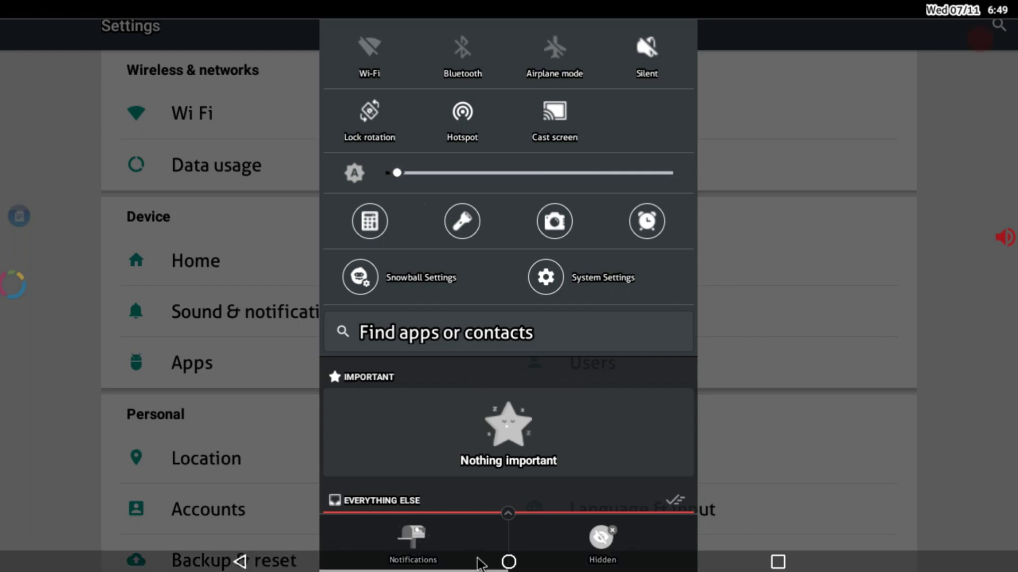
{"action": "left_click", "coordinate": [504, 562]}
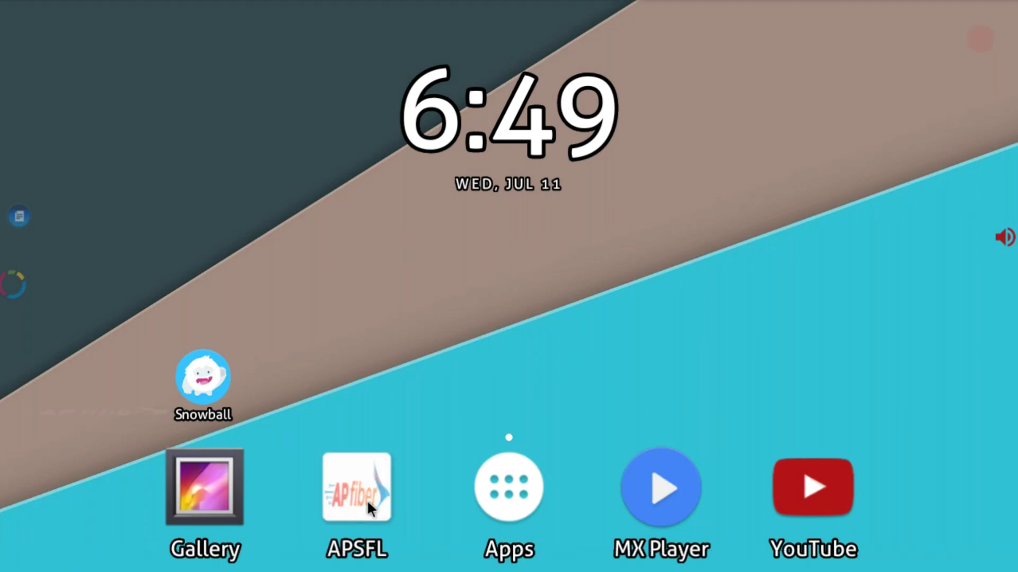
Launch APSFL and pull down the Snowball shade over it, expanding the quick tools.
{"action": "left_click", "coordinate": [367, 501]}
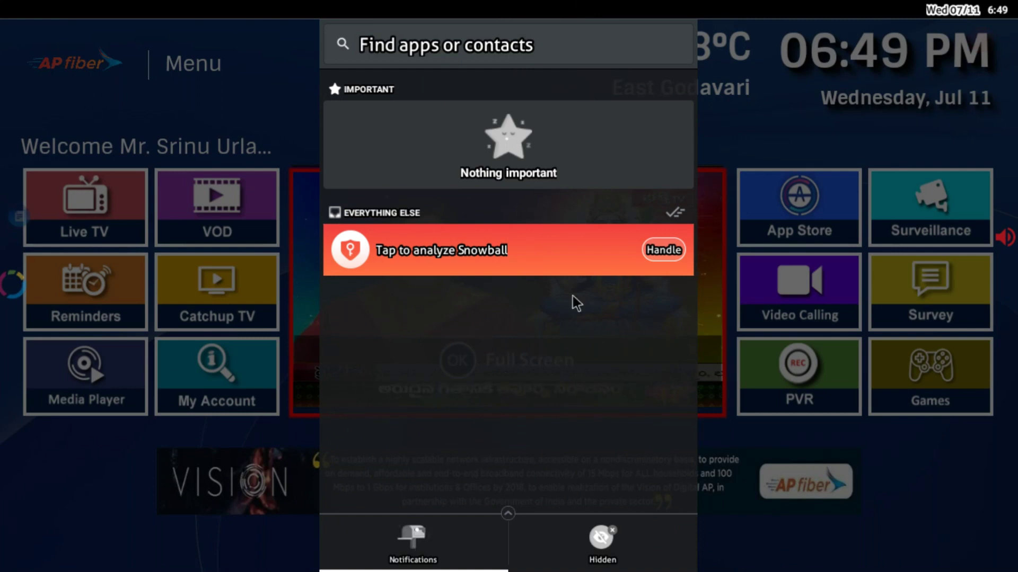
{"action": "left_click_drag", "start_coordinate": [566, 168], "coordinate": [515, 428]}
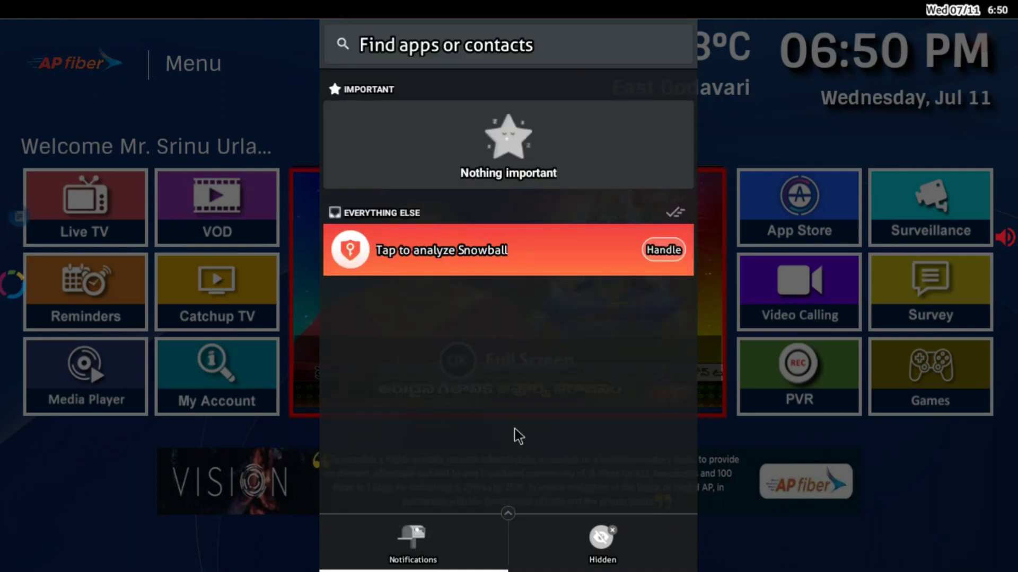
{"action": "left_click_drag", "start_coordinate": [531, 98], "coordinate": [616, 570]}
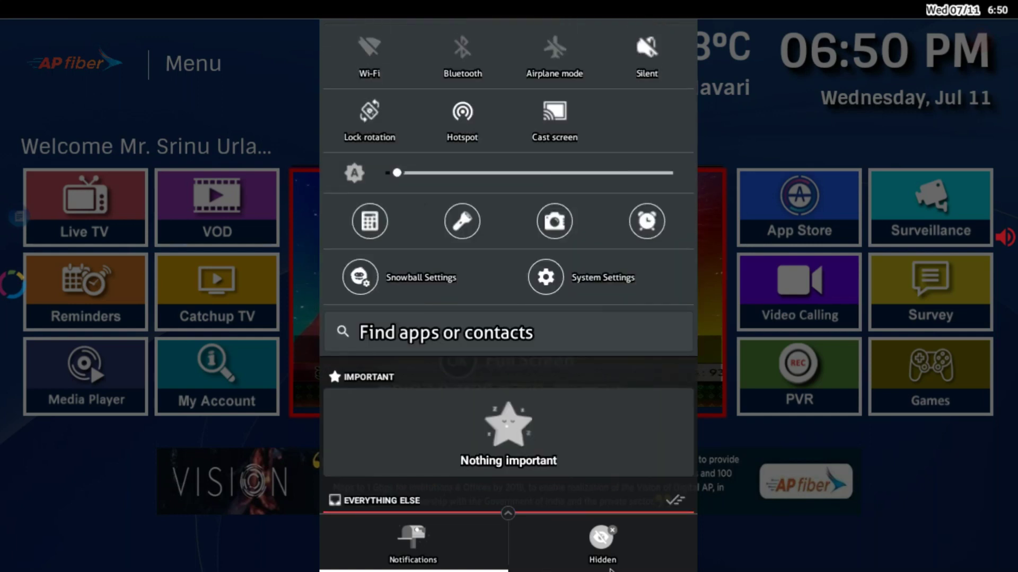
Take a screenshot of the quick tools over APSFL, close the shade and return to the home screen.
{"action": "key", "text": "Print"}
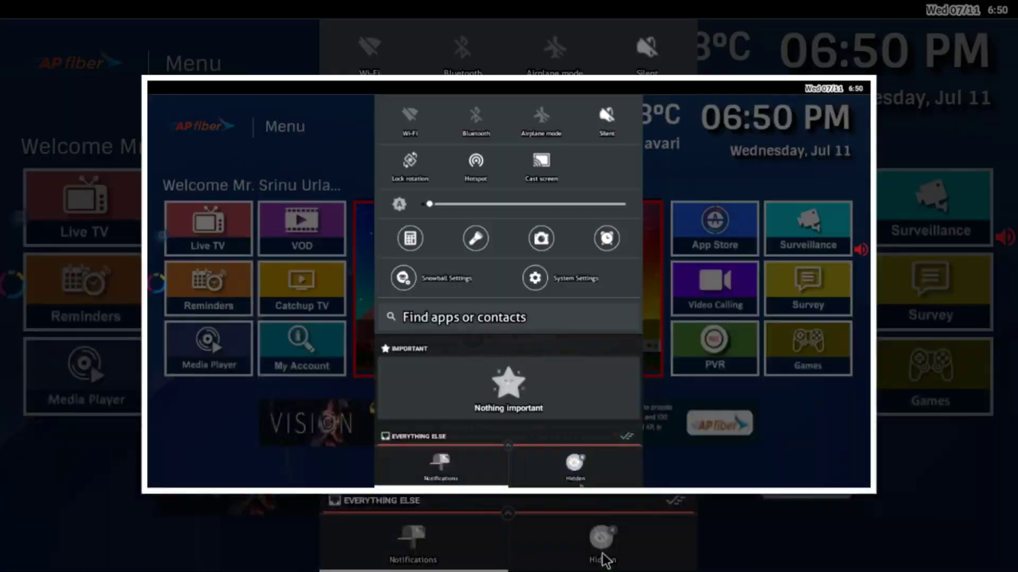
{"action": "key", "text": "Escape"}
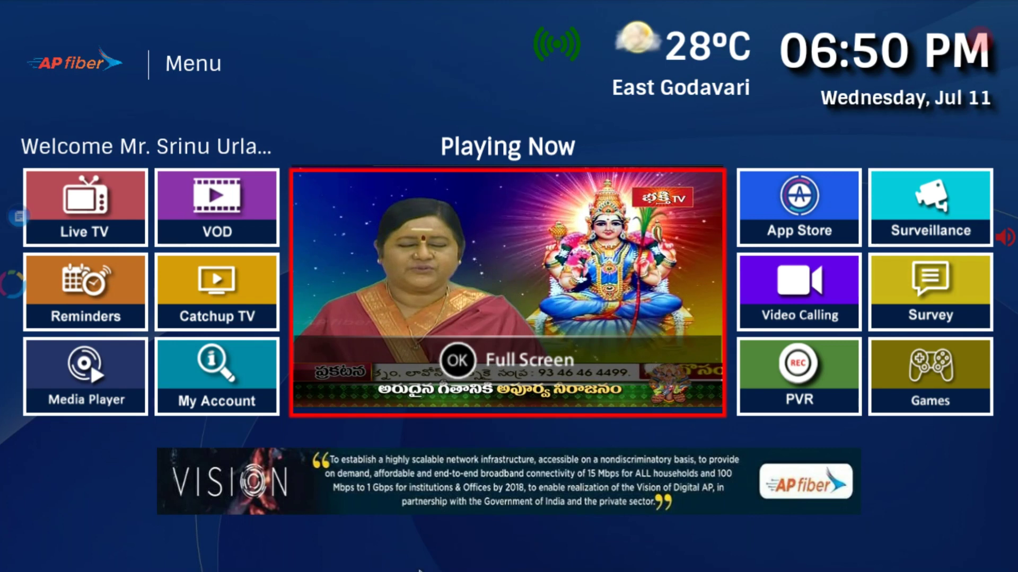
{"action": "mouse_move", "coordinate": [488, 563]}
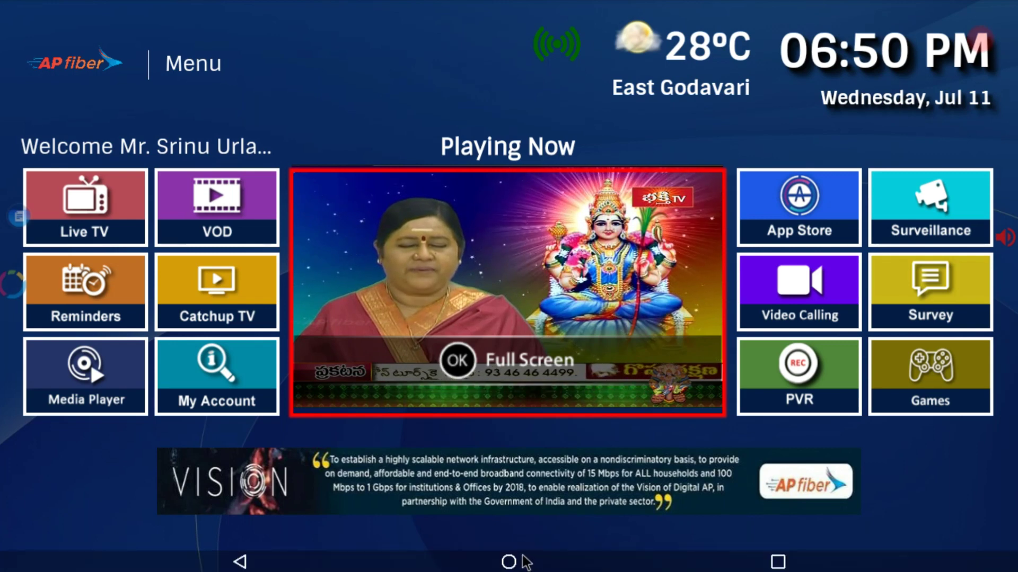
{"action": "left_click", "coordinate": [509, 560]}
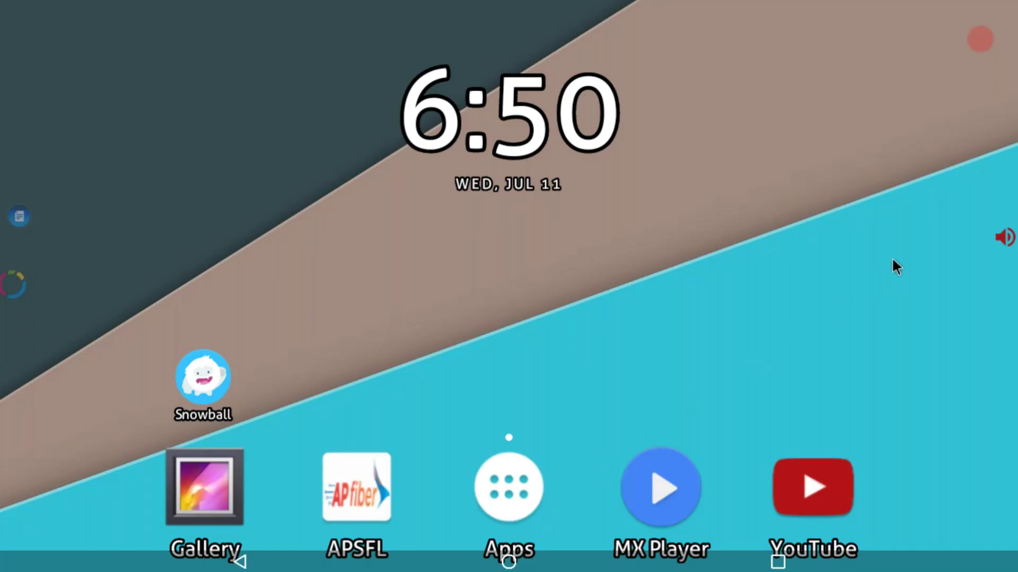